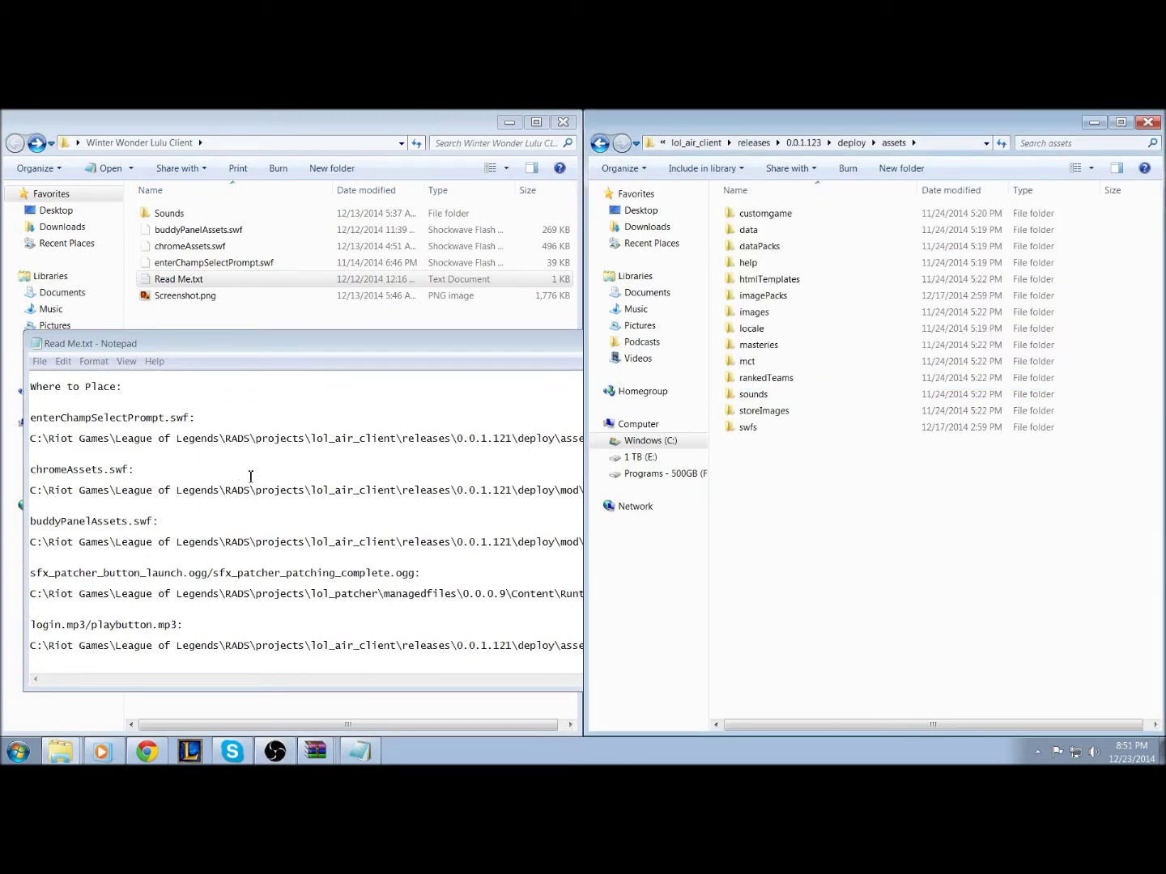
- Bring Read Me.txt forward and reposition it so the full placement paths are readable
click(298, 410)
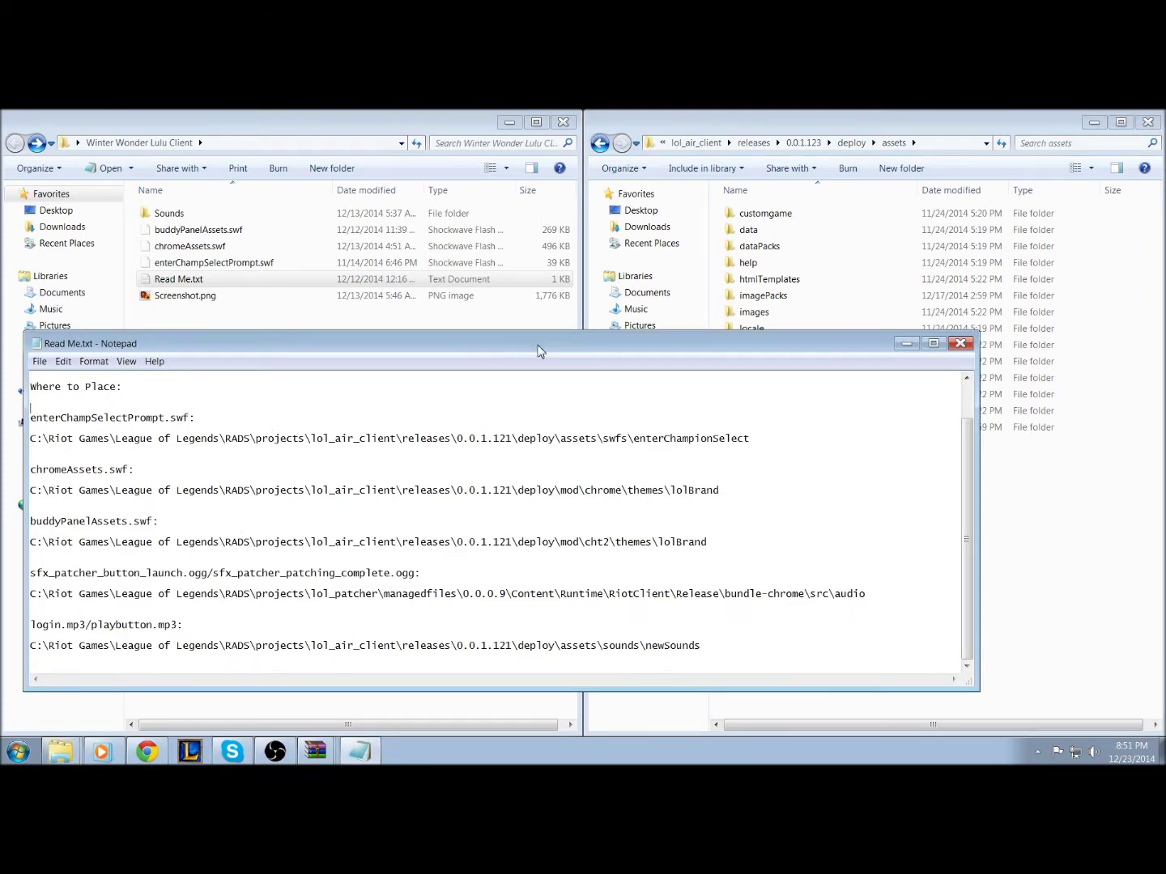
drag(537, 351, 528, 356)
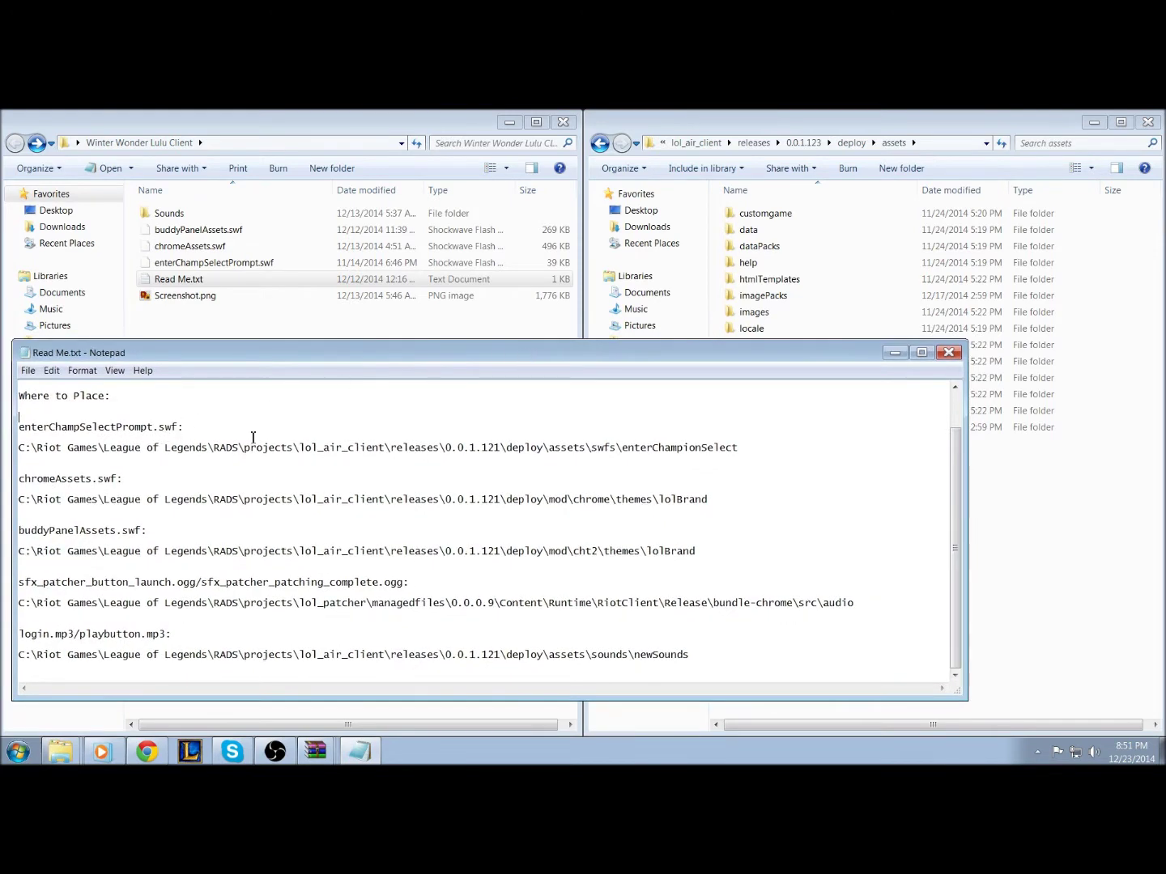
- Copy enterChampSelectPrompt.swf to the clipboard, with the Read Me notes back in front
click(193, 132)
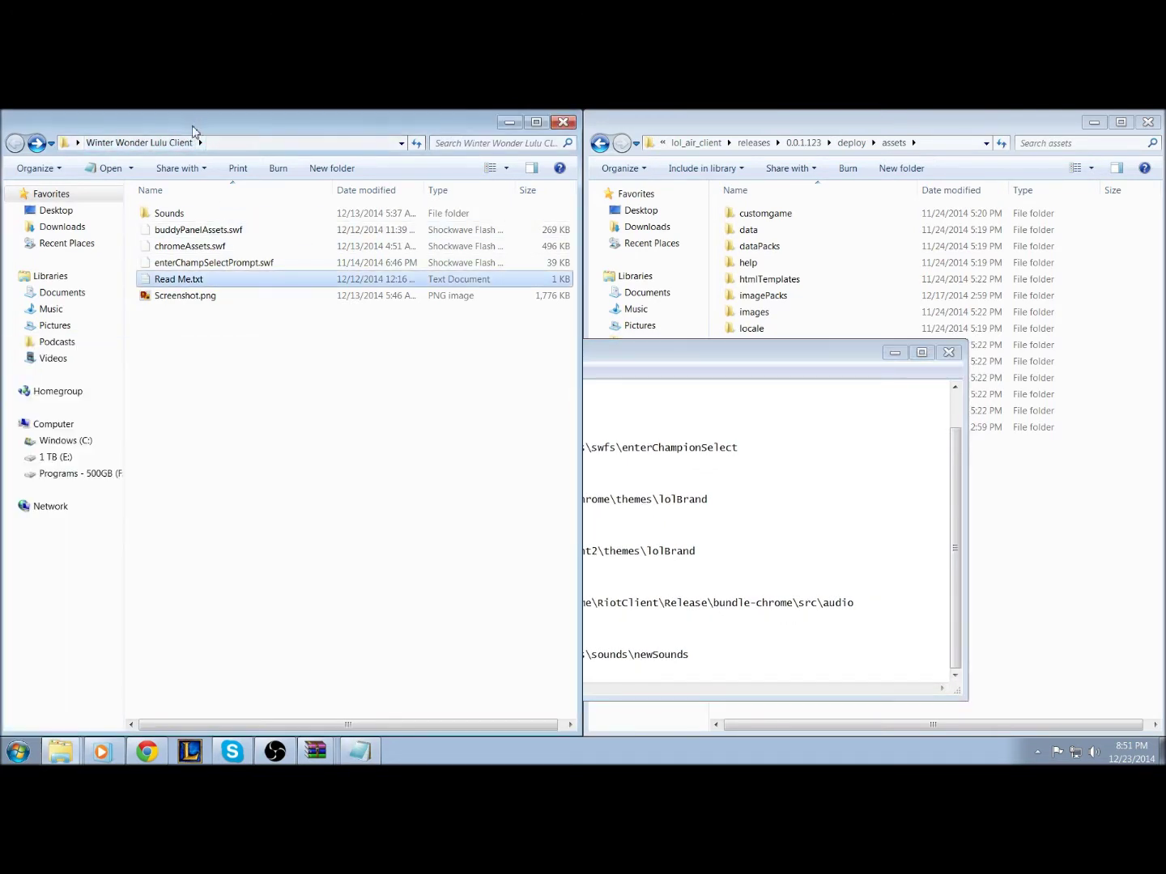
click(361, 757)
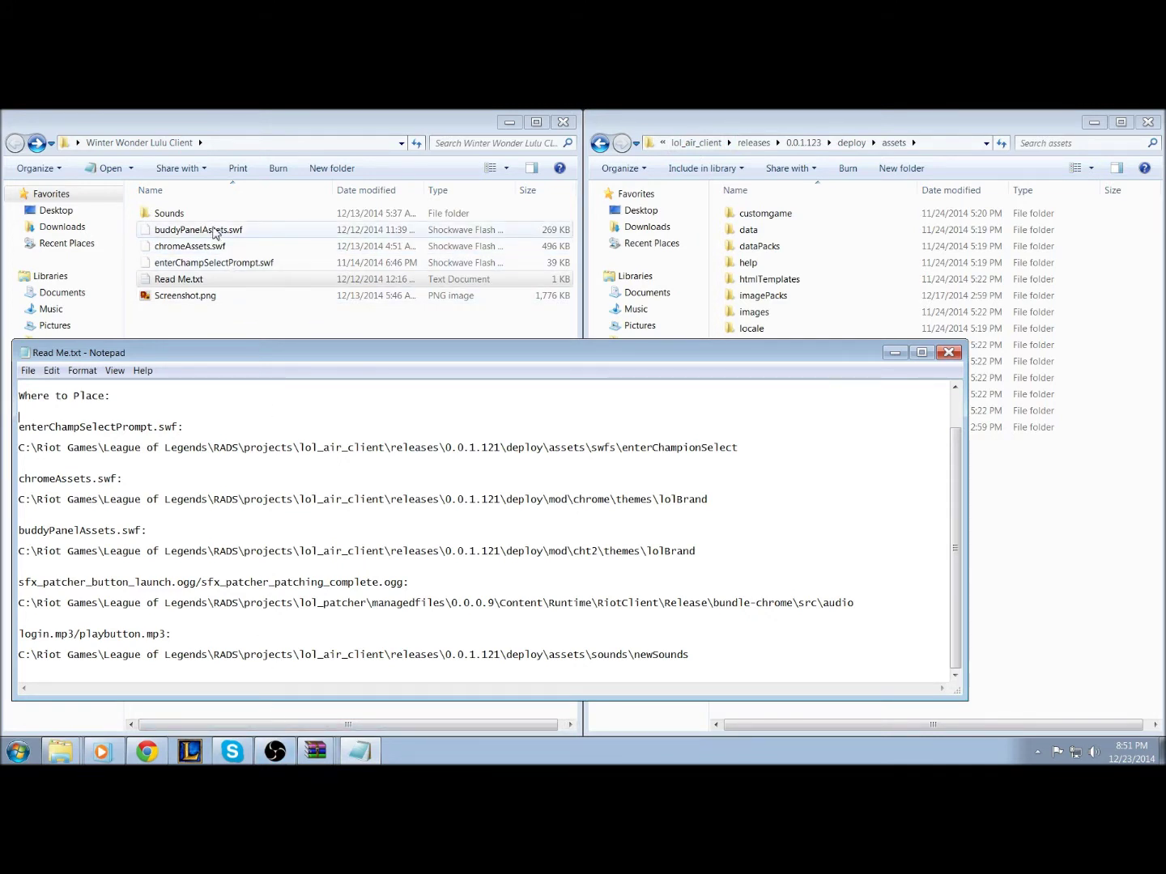
click(224, 263)
right_click(219, 262)
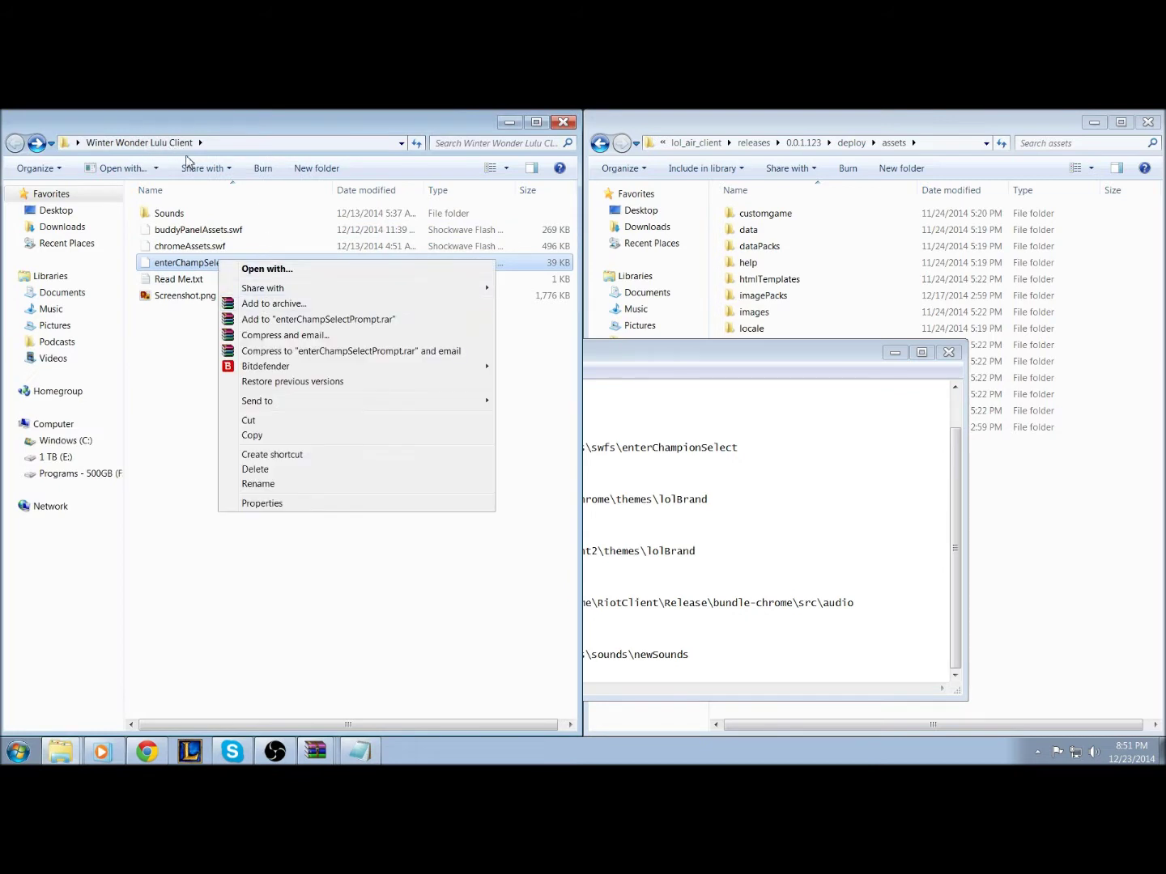
click(303, 423)
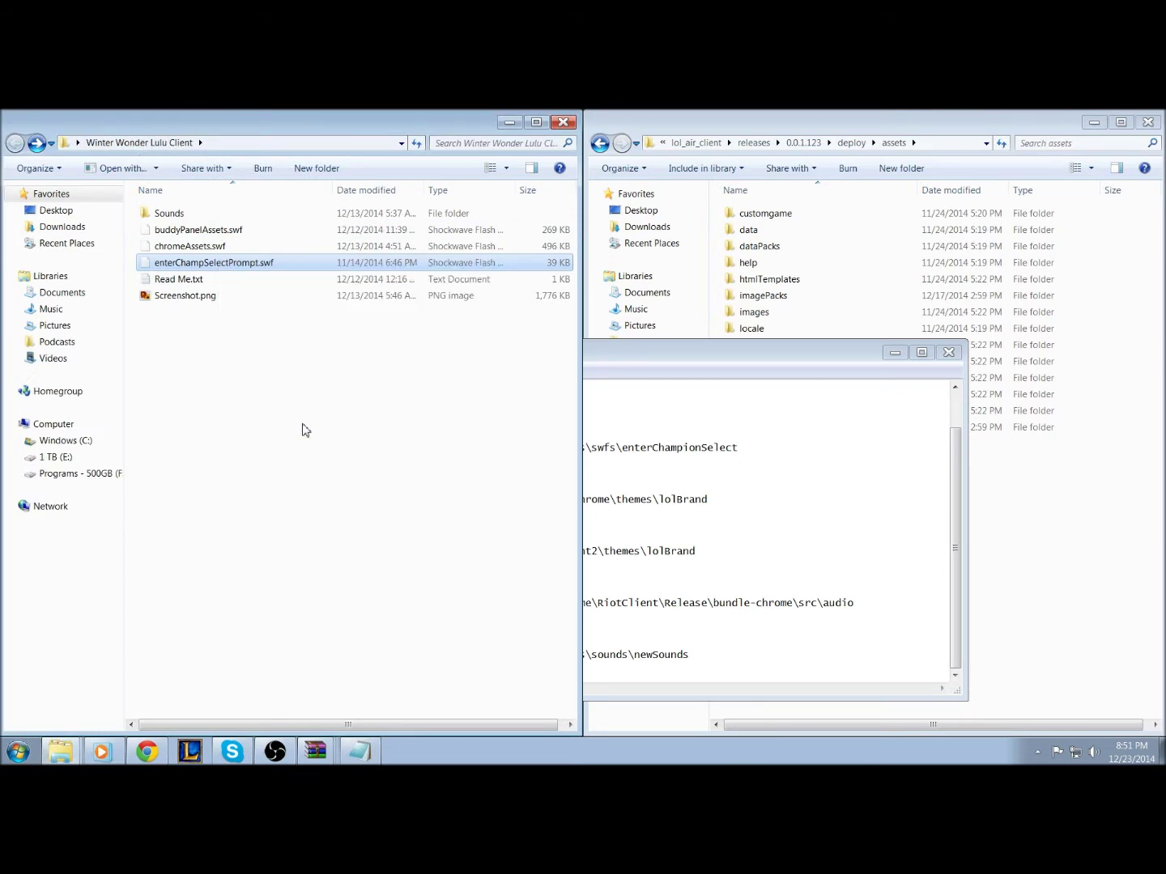
right_click(411, 261)
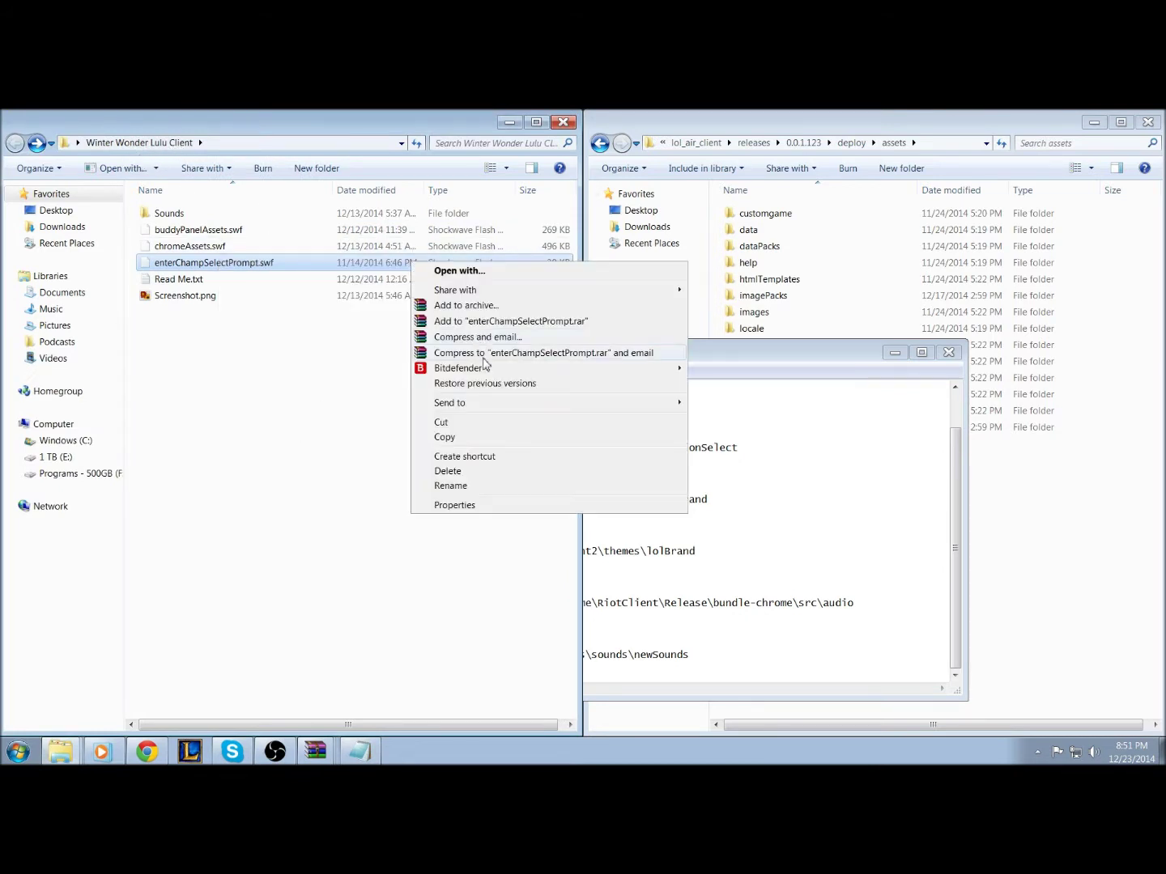
click(485, 446)
click(637, 358)
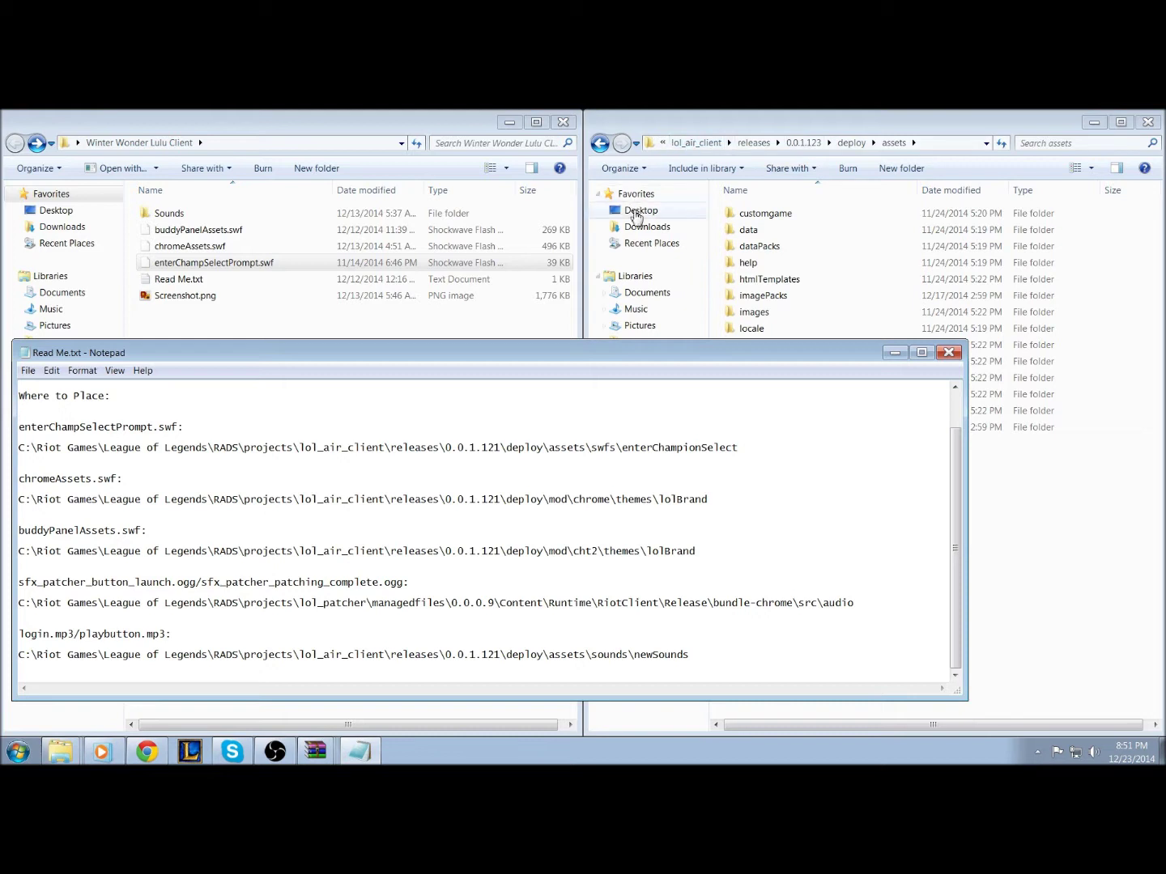
click(663, 143)
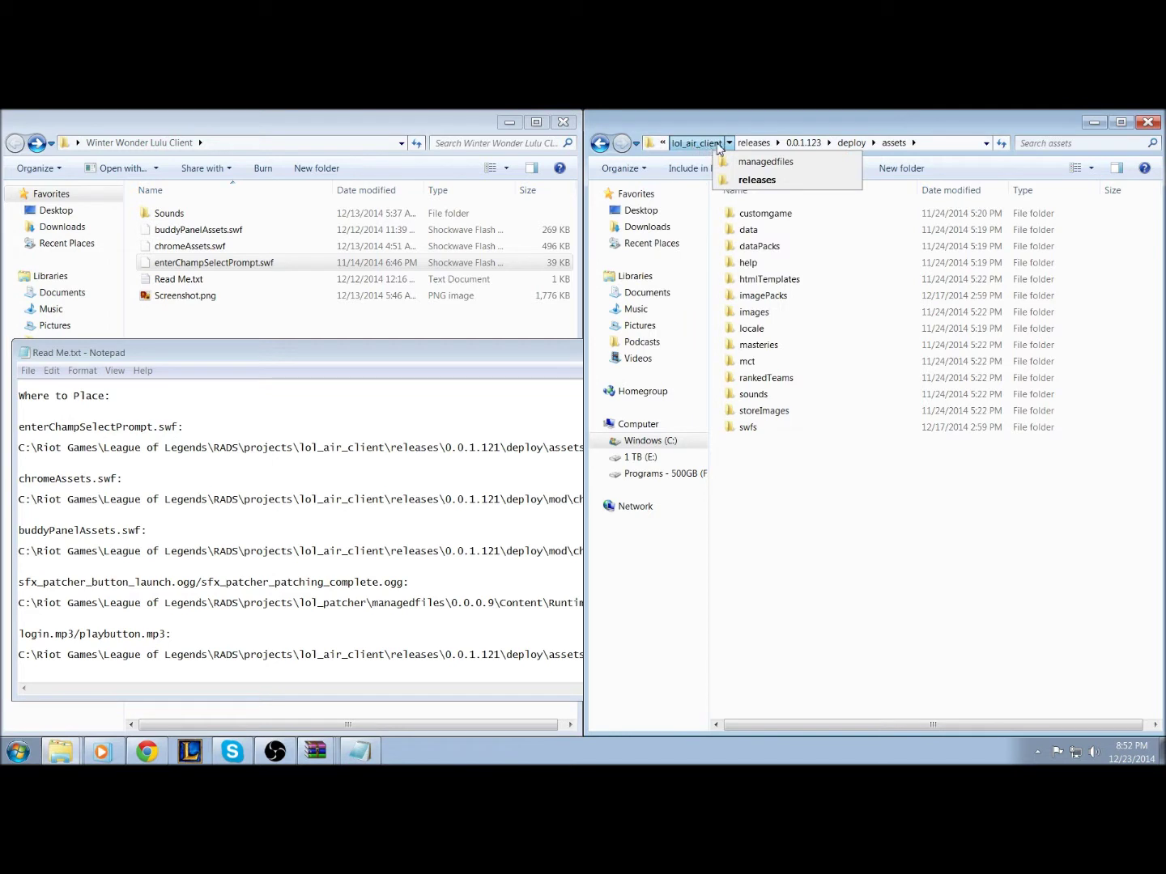
mouse_move(829, 142)
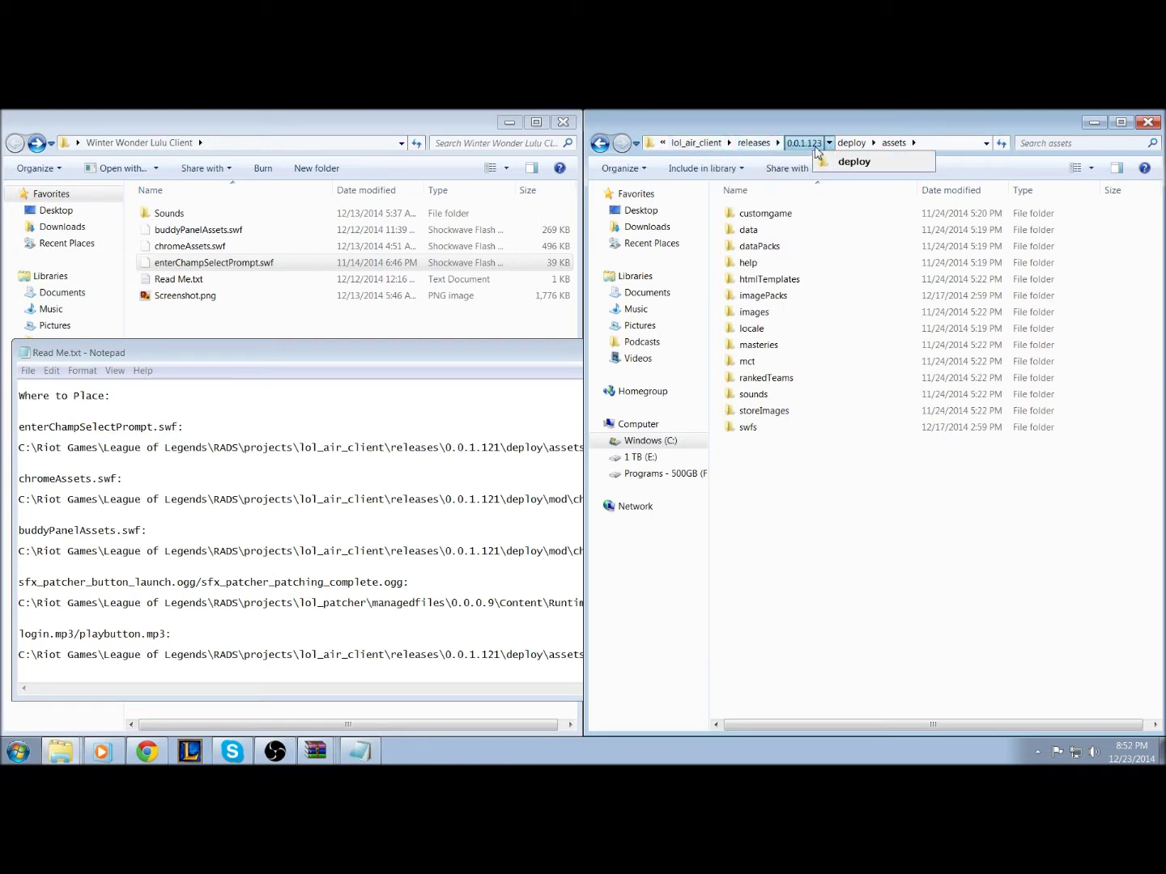
- Move the client's 0.0.1.123 deploy assets window into its swfs folder
click(846, 121)
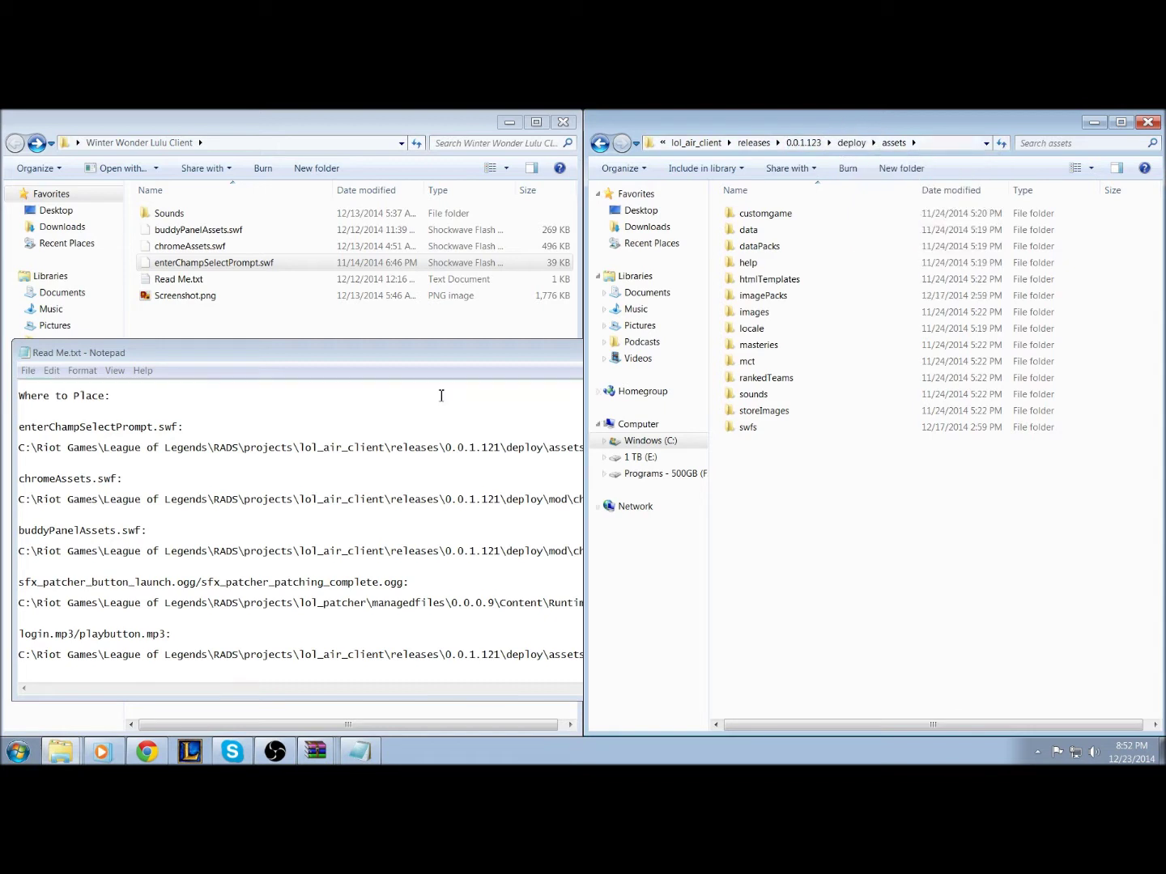
click(402, 487)
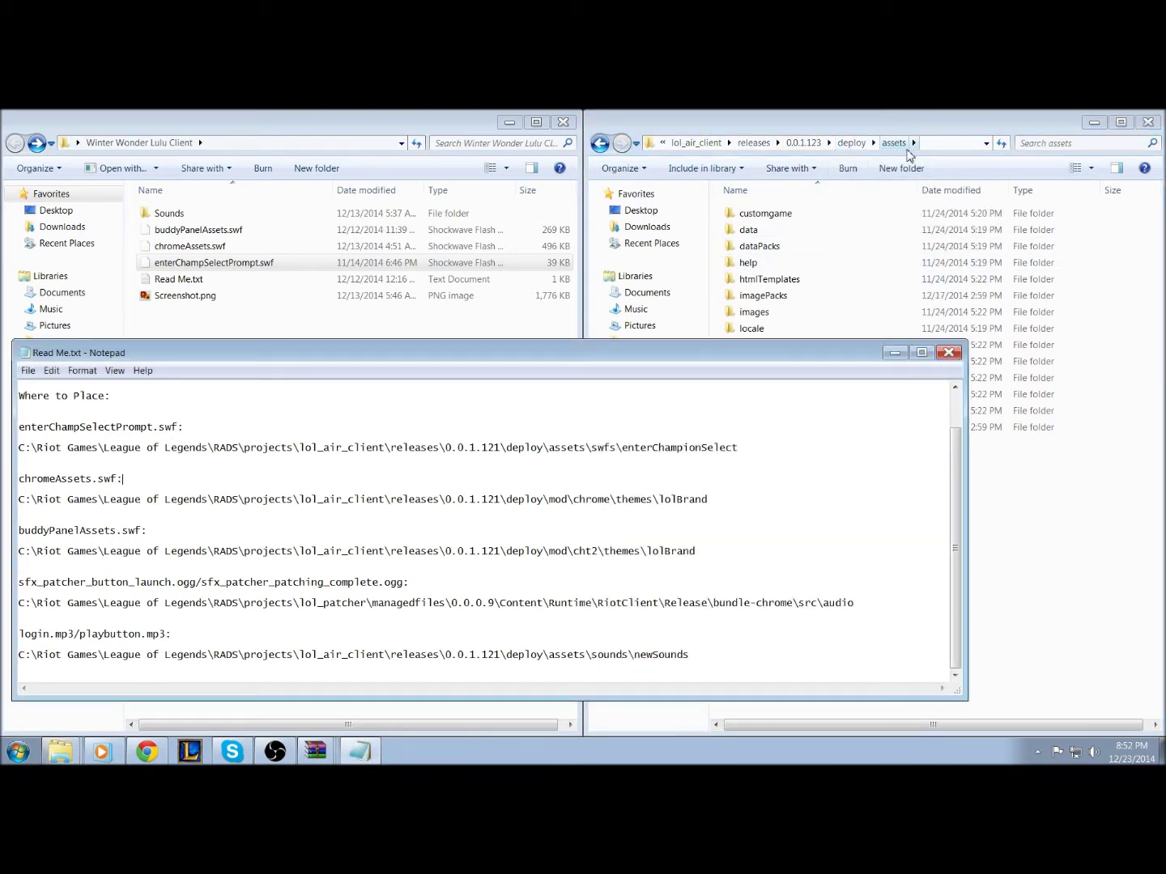
click(793, 295)
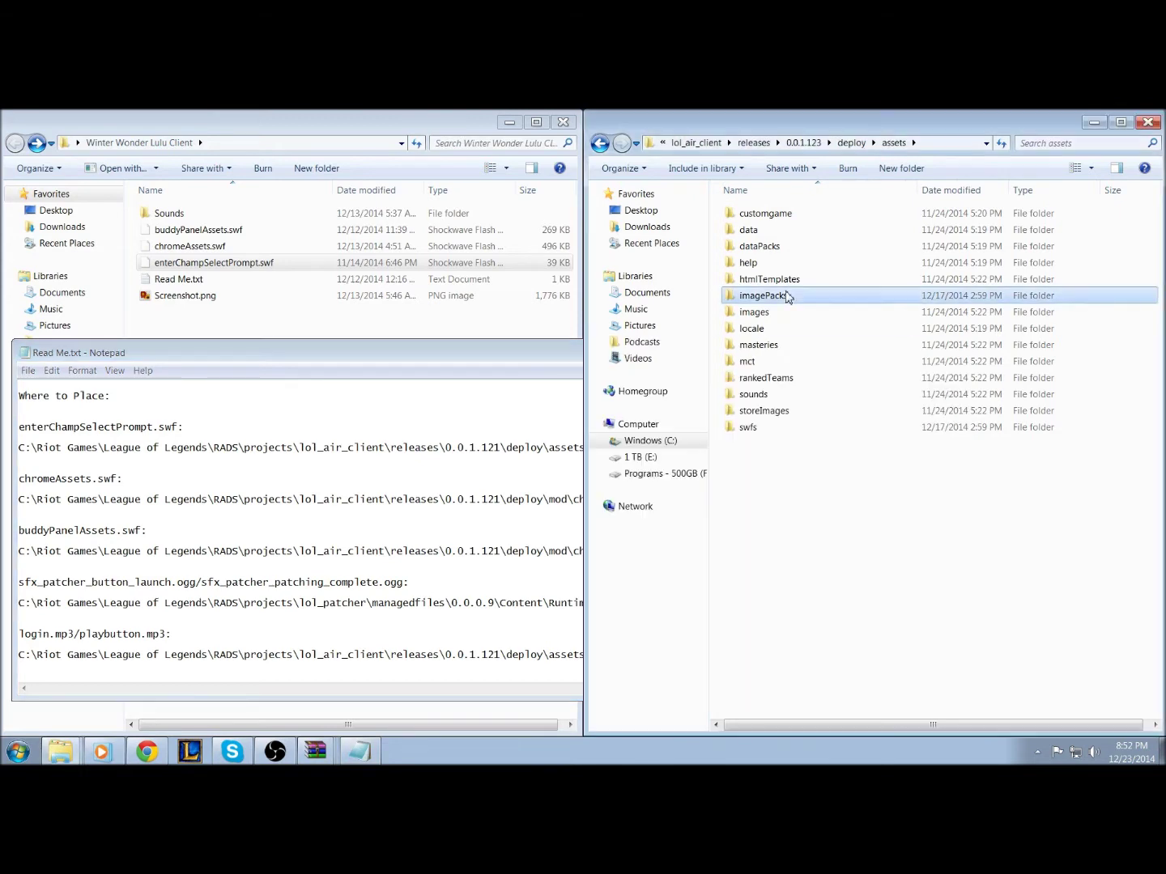
double_click(781, 428)
click(553, 383)
- Snap the notes left, open enterChampionSelect, and cancel the paste's replace prompt
drag(549, 356, 1, 277)
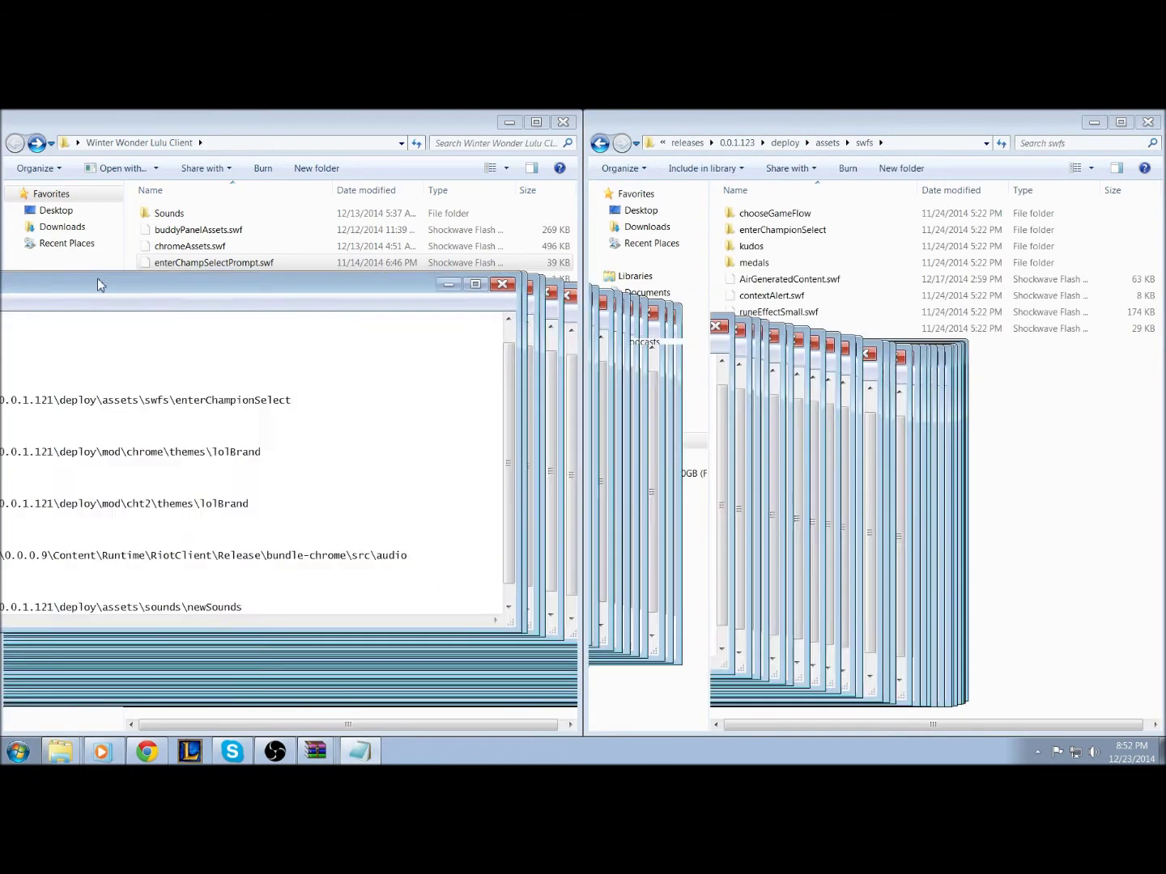
drag(327, 724, 491, 724)
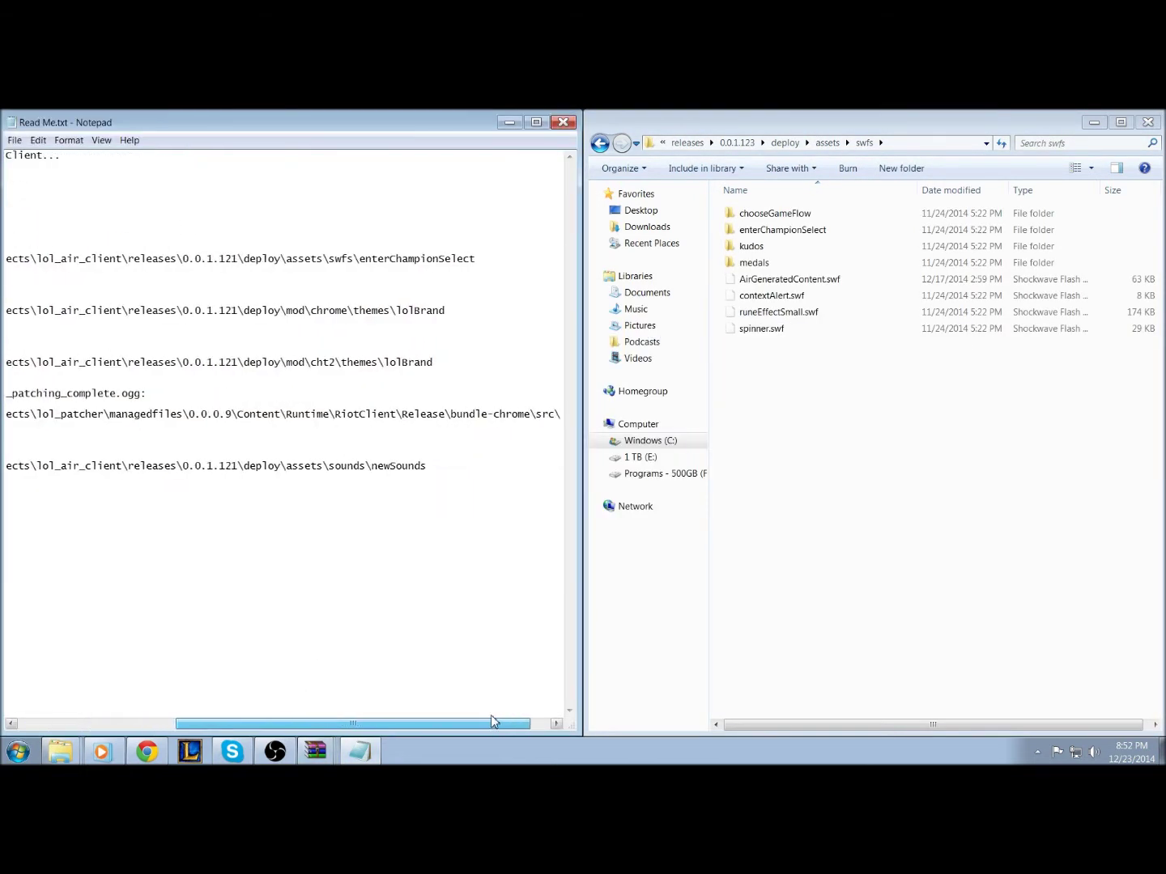
double_click(801, 232)
right_click(800, 260)
click(851, 353)
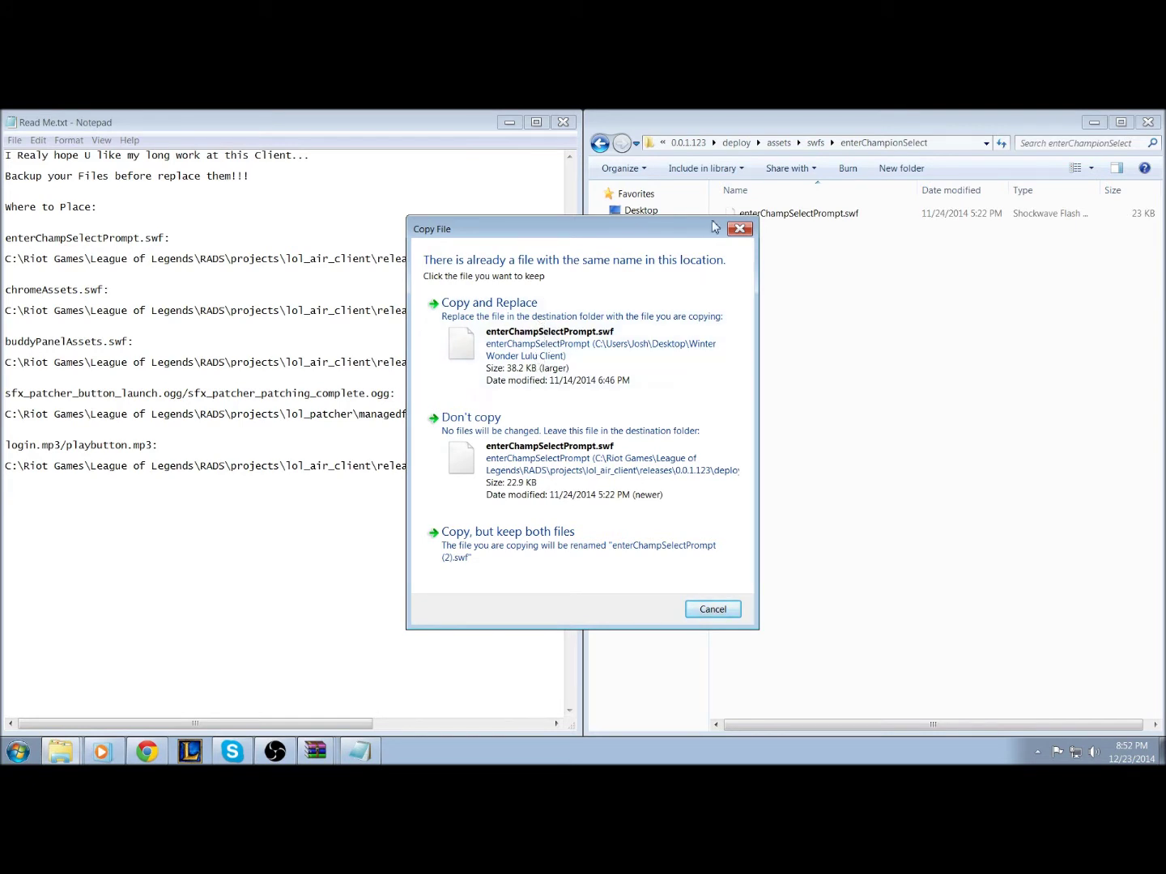
drag(697, 228, 658, 285)
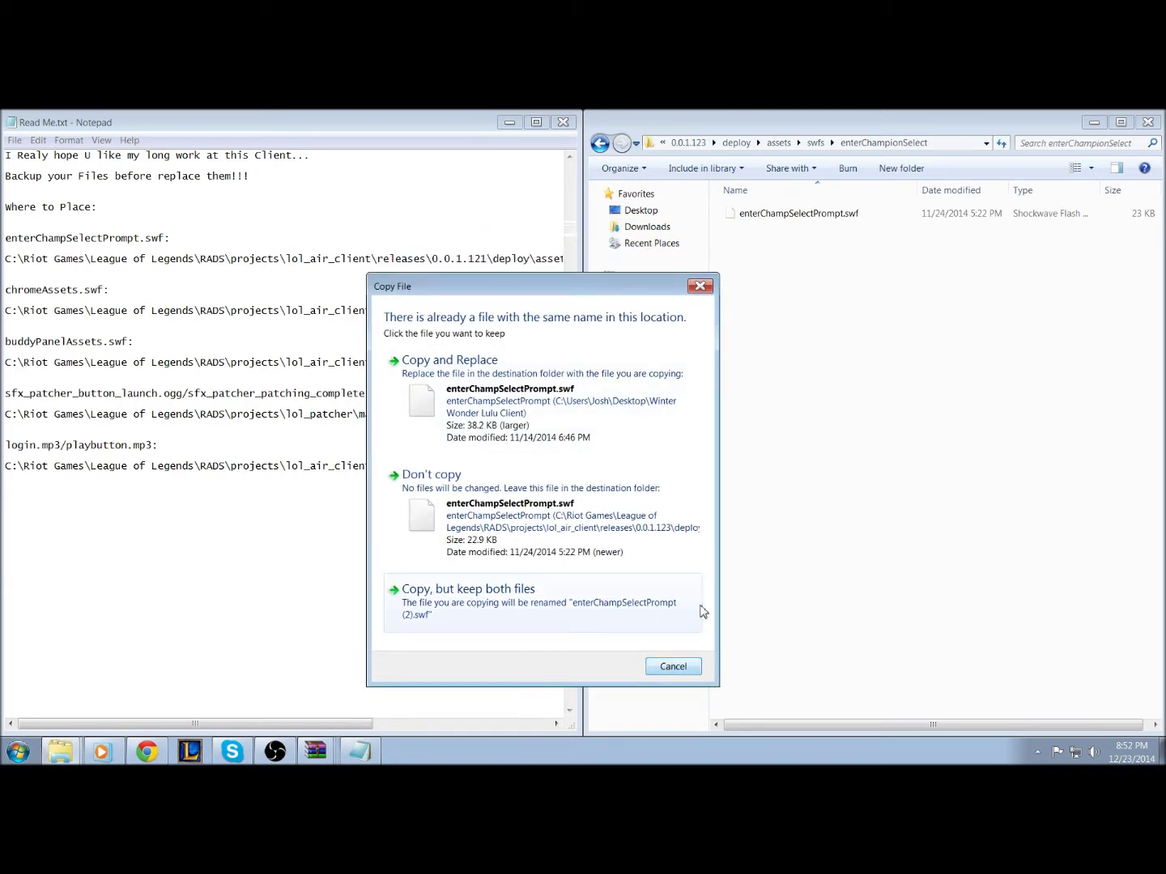
click(699, 286)
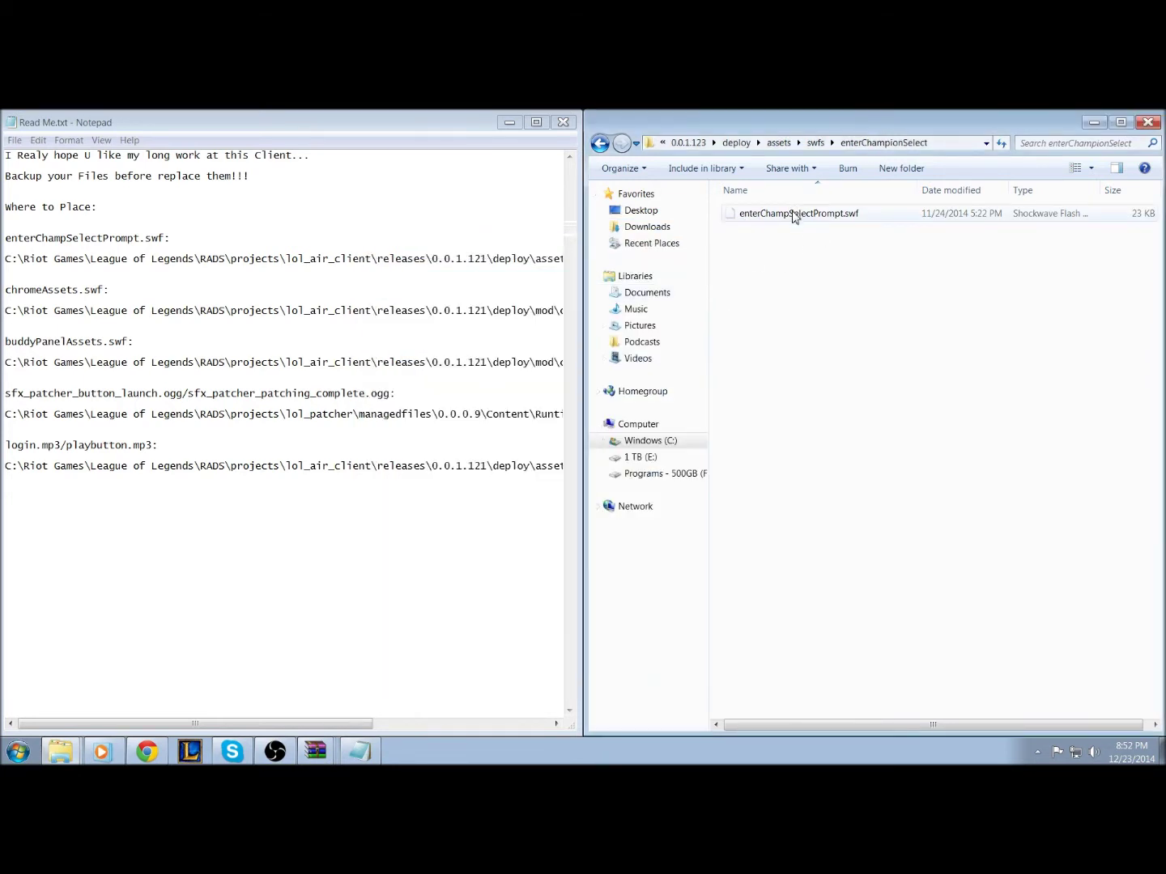
- Shrink the game folder window and paste the copied mod file onto the desktop
drag(1023, 128, 870, 310)
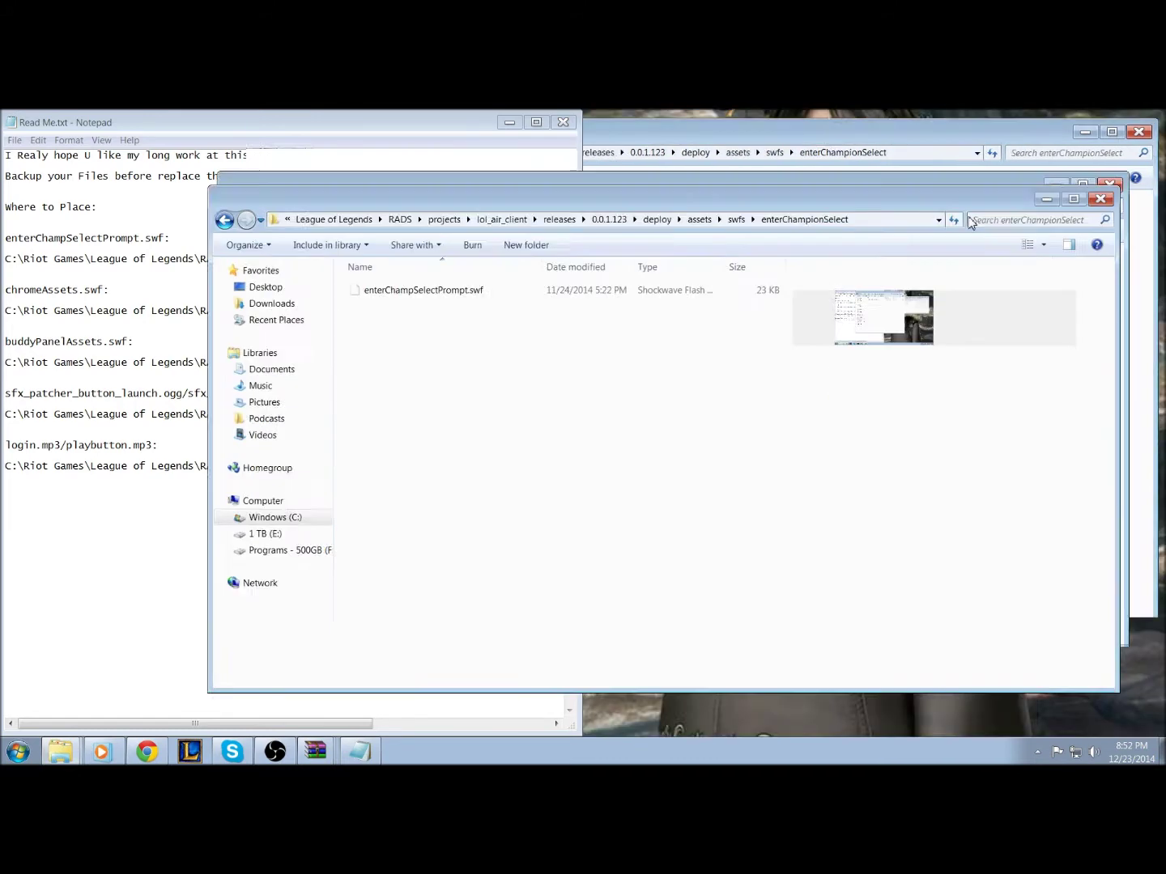
right_click(793, 149)
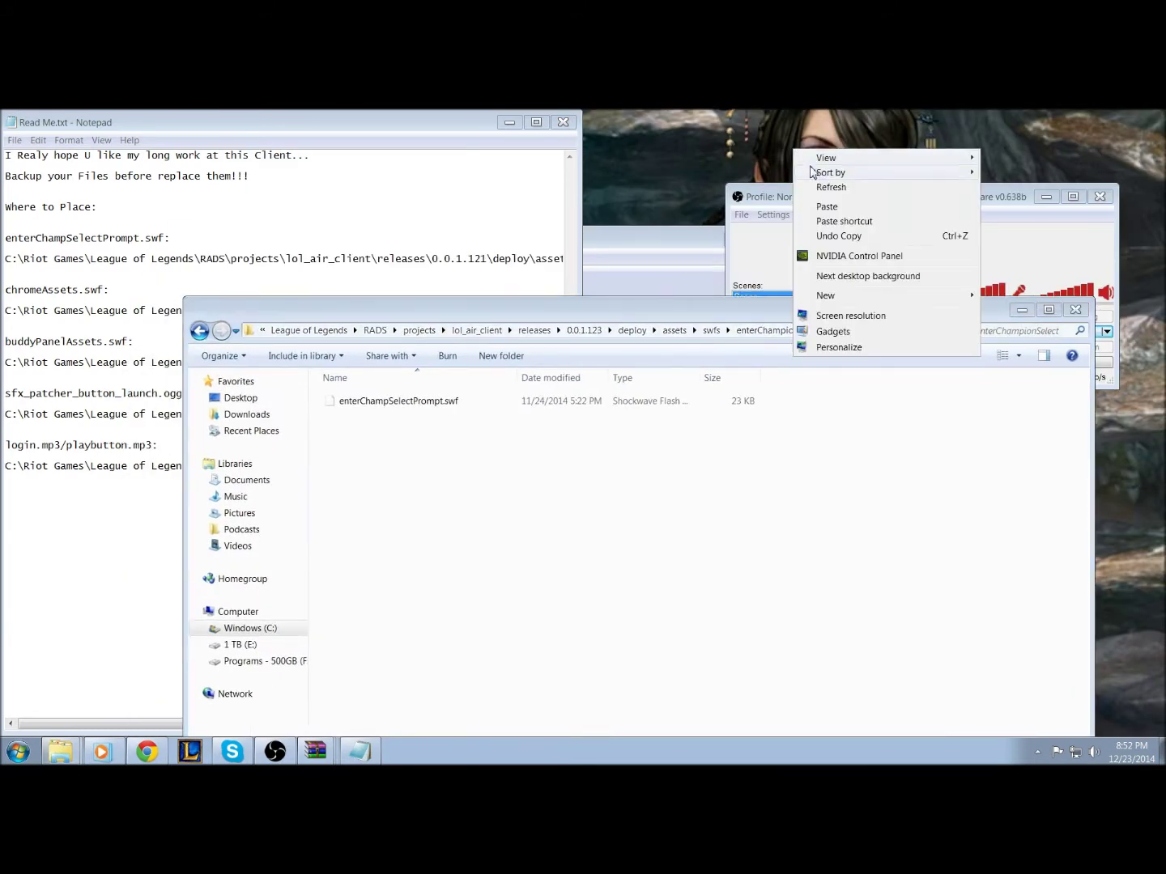
click(836, 208)
- Back up the original enterChampSelectPrompt.swf to the desktop, keeping both as a (2) copy
click(554, 402)
right_click(550, 400)
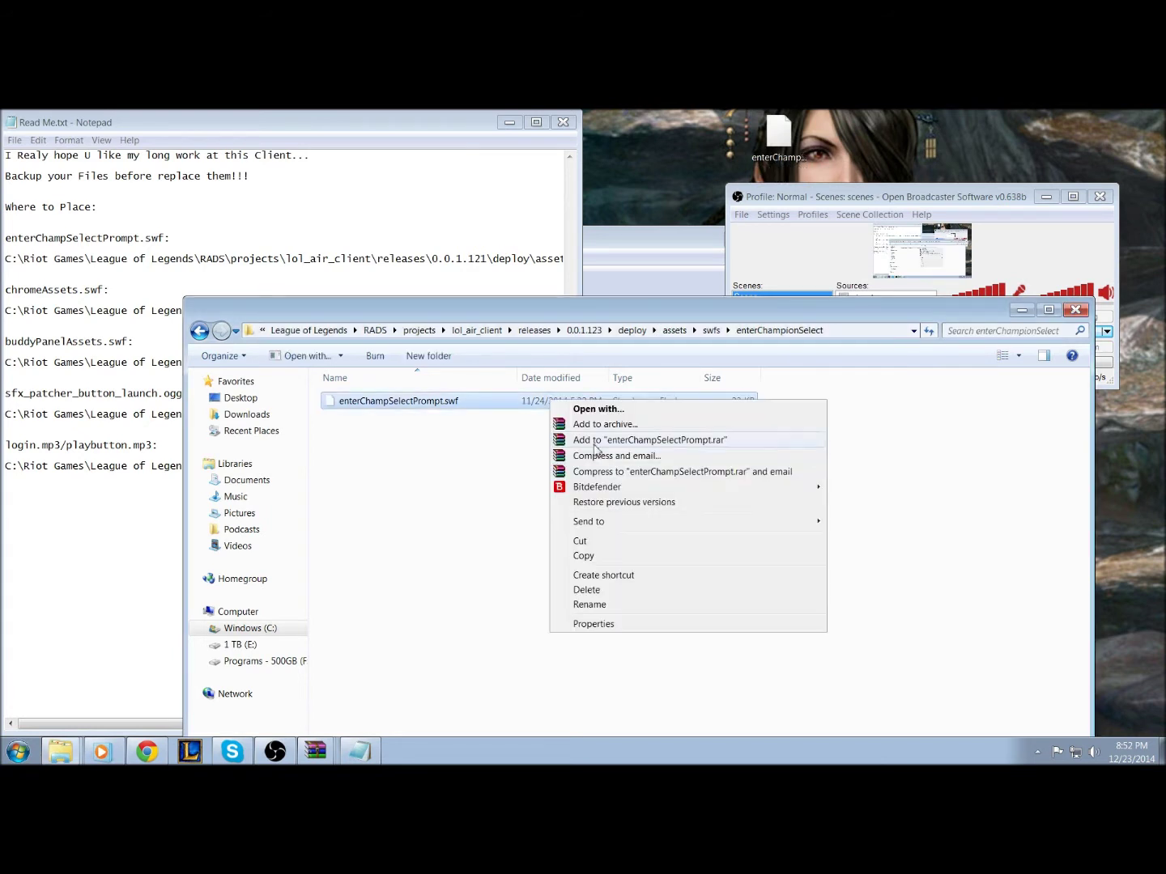
click(588, 543)
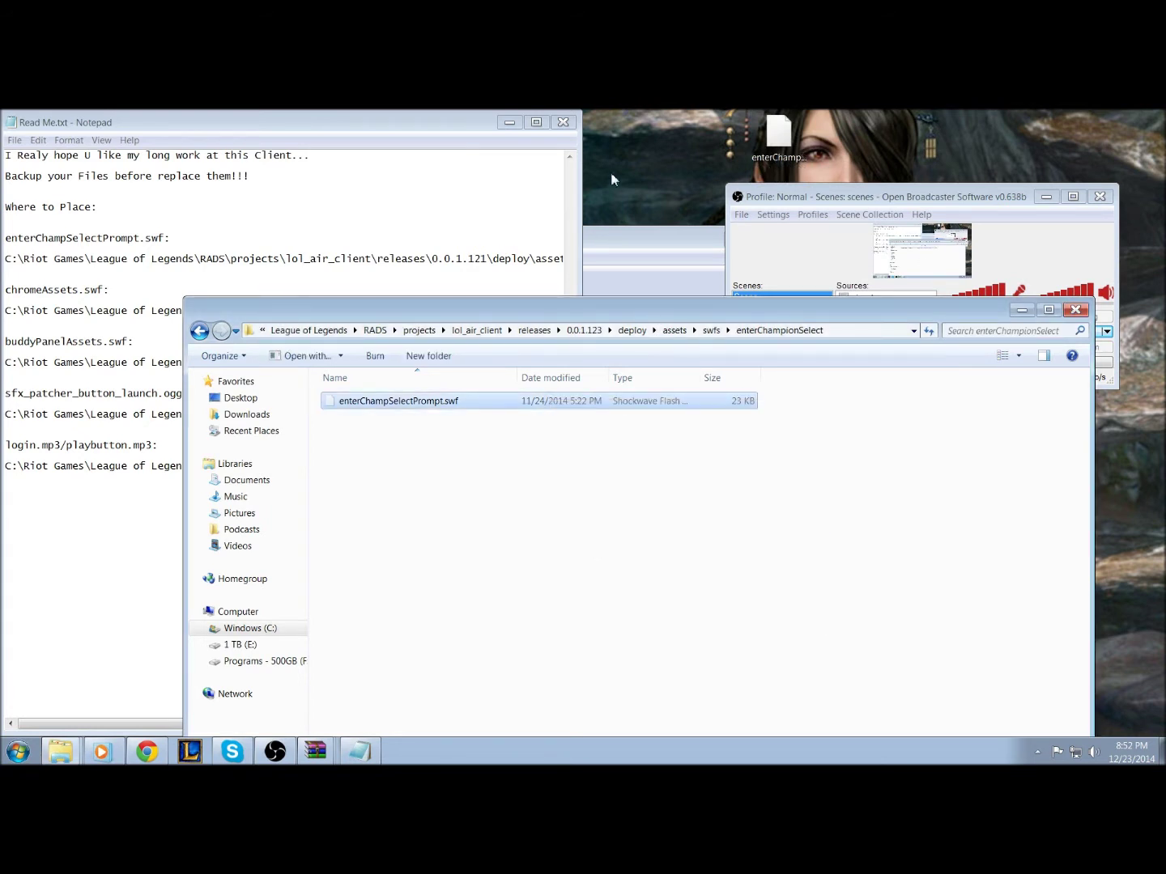
right_click(611, 179)
click(672, 234)
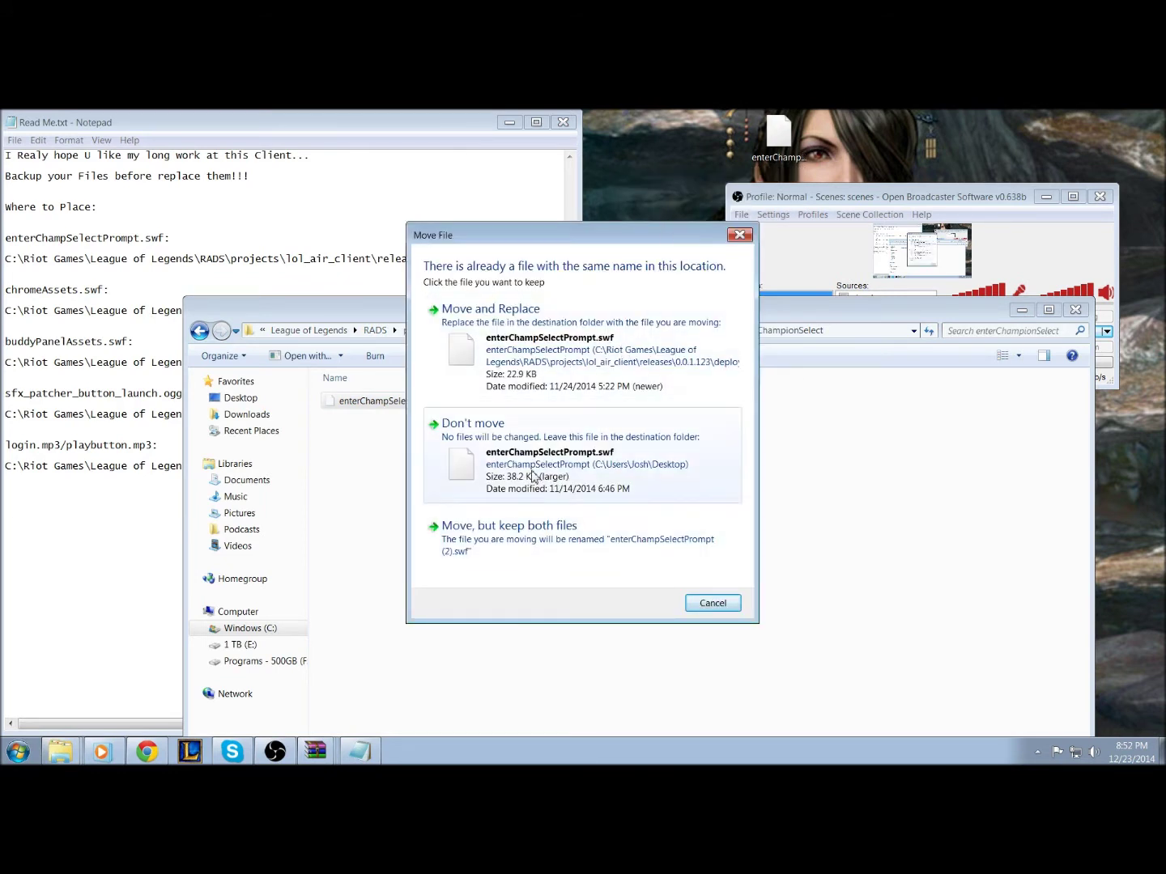
click(525, 555)
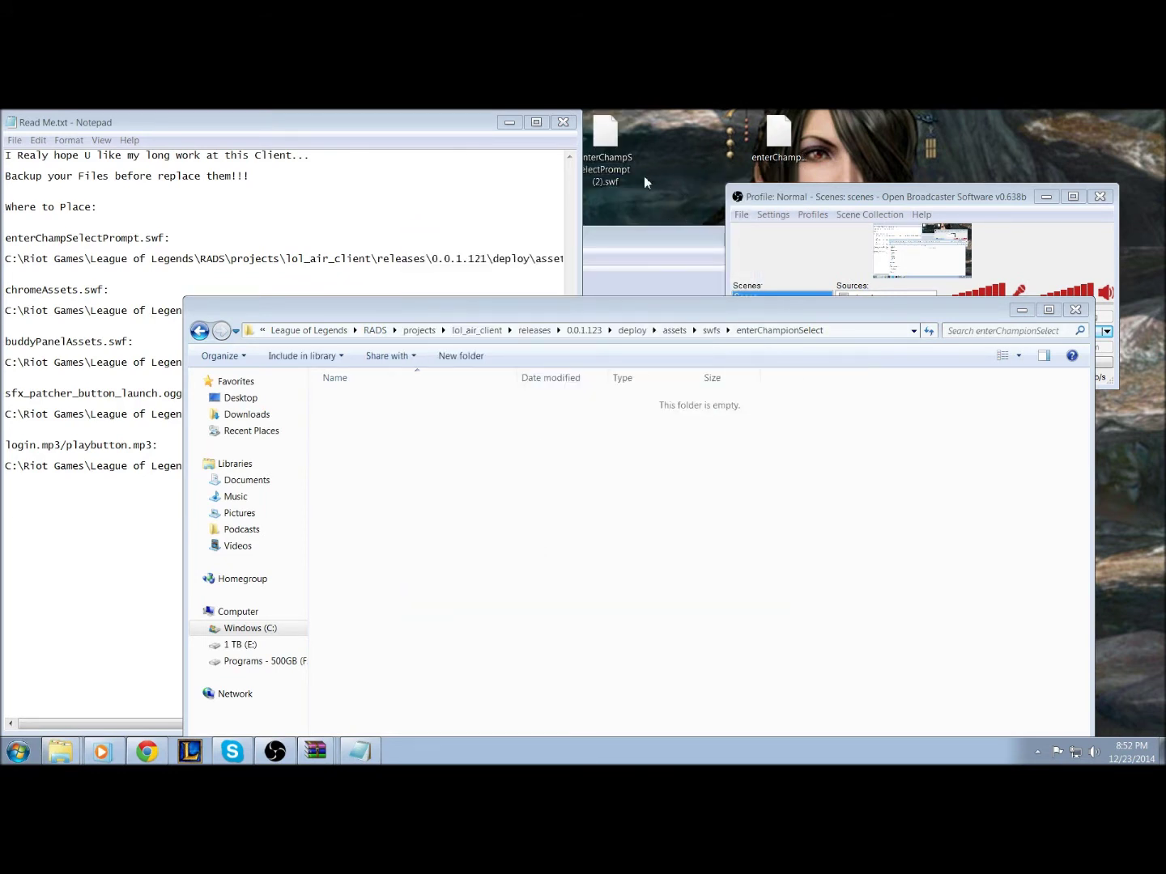
- Drag the modded enterChampSelectPrompt.swf into enterChampionSelect and return to swfs
drag(783, 133, 749, 193)
drag(475, 428, 474, 428)
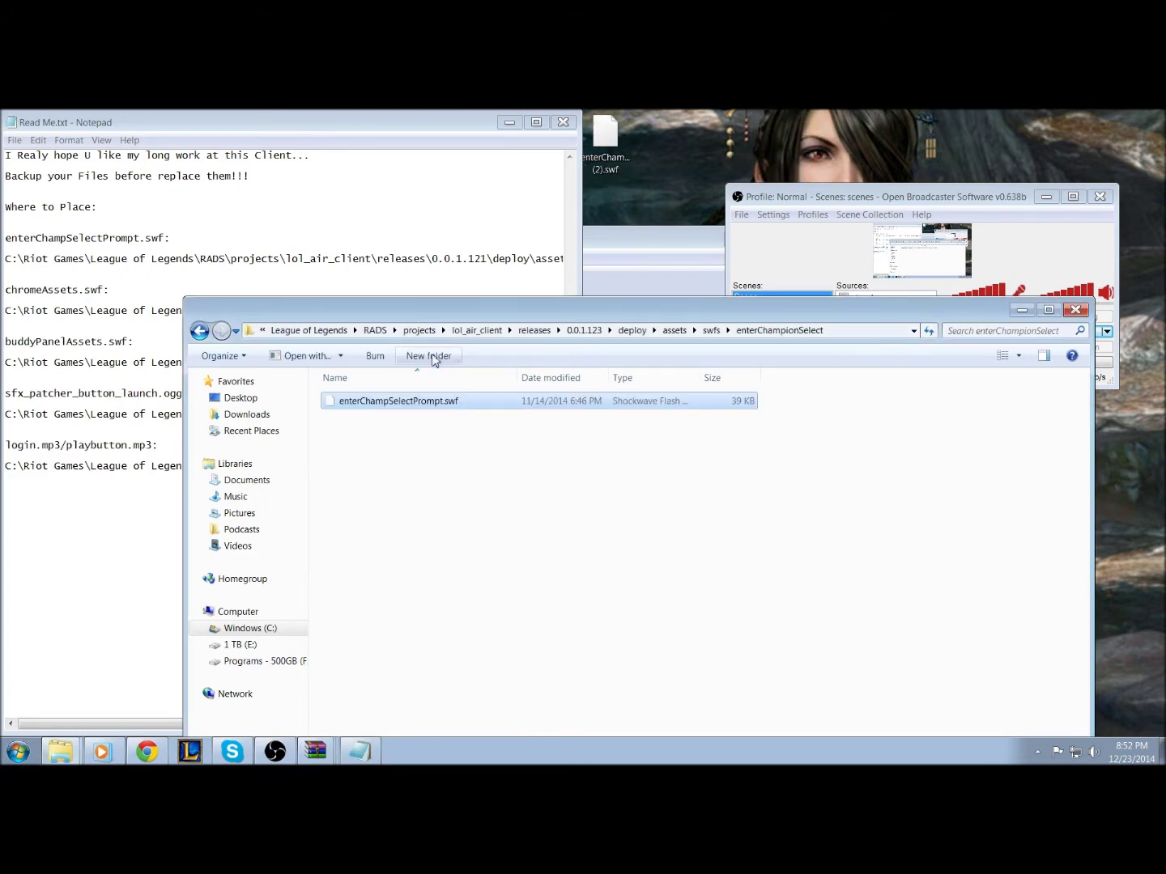
drag(451, 309, 1165, 309)
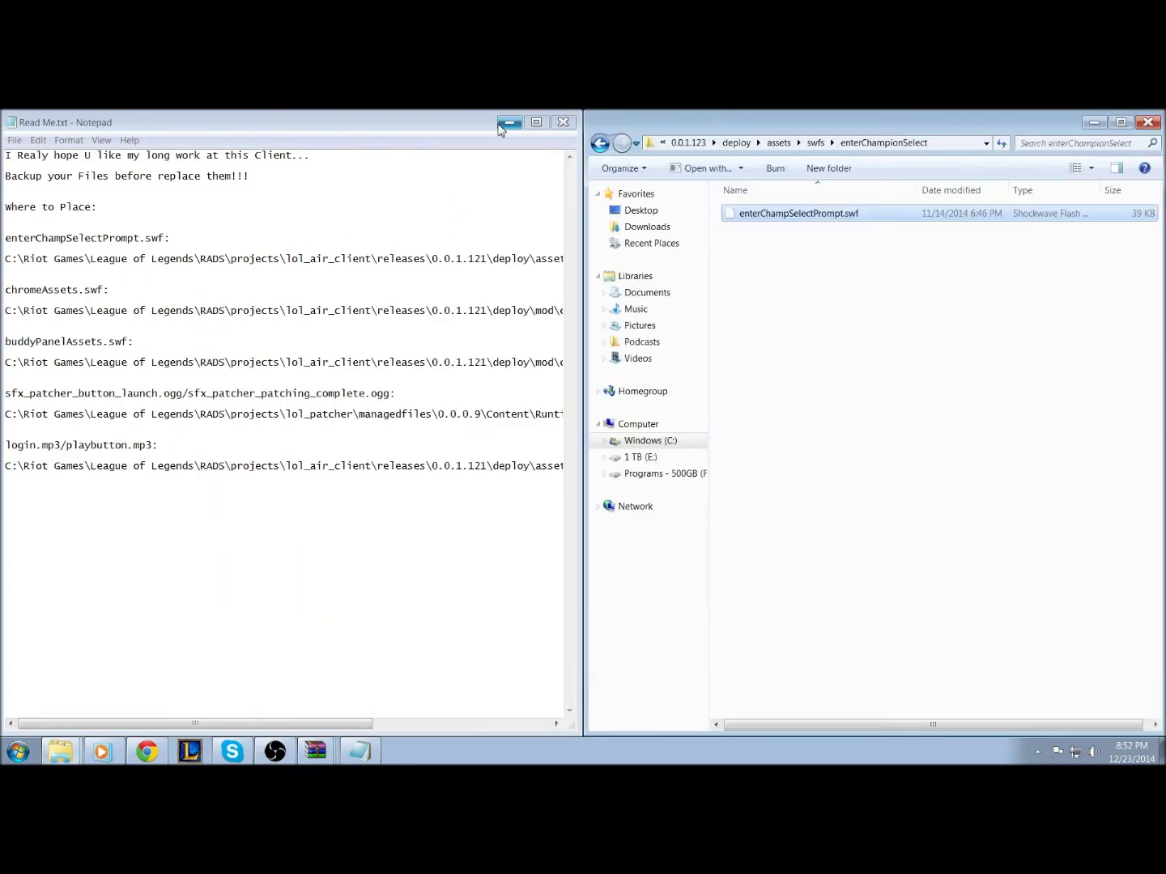
click(599, 143)
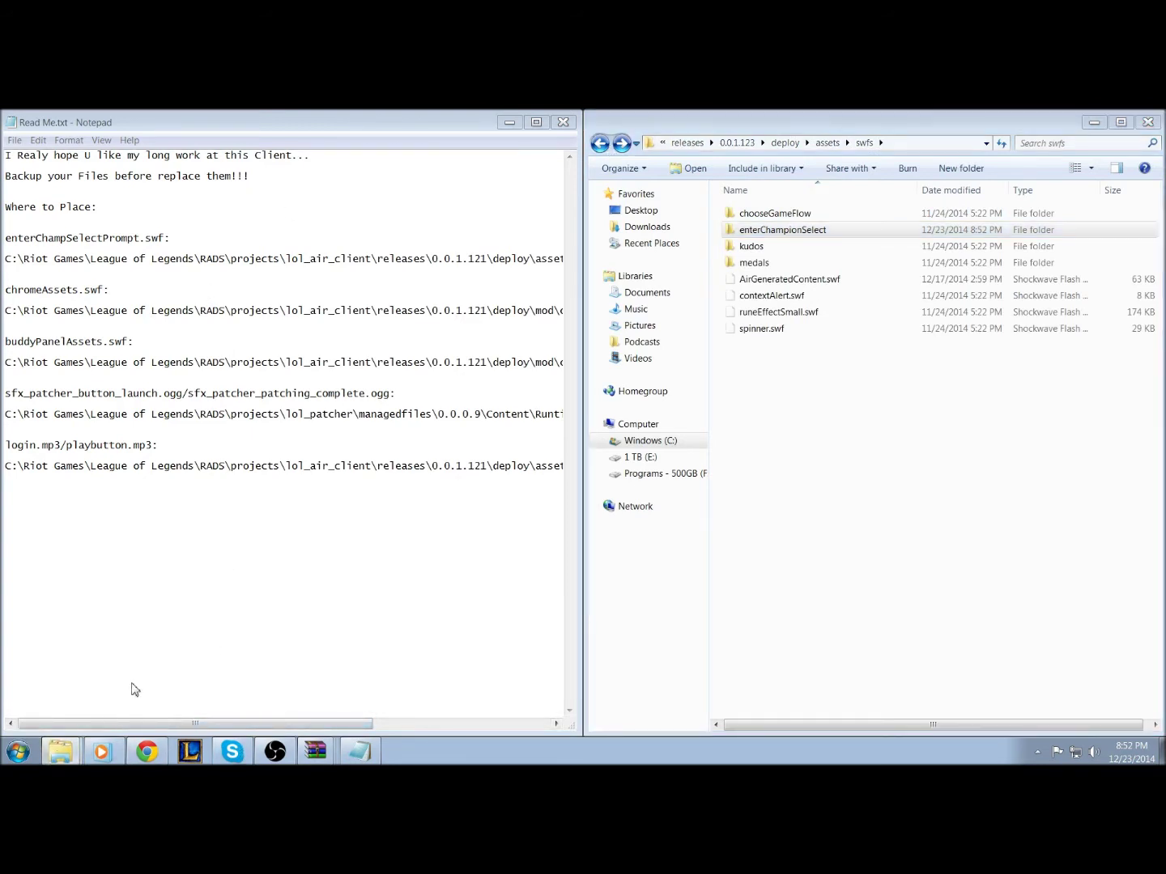
- Move the Lulu Client window aside to uncover the Read Me notes' path endings
click(86, 712)
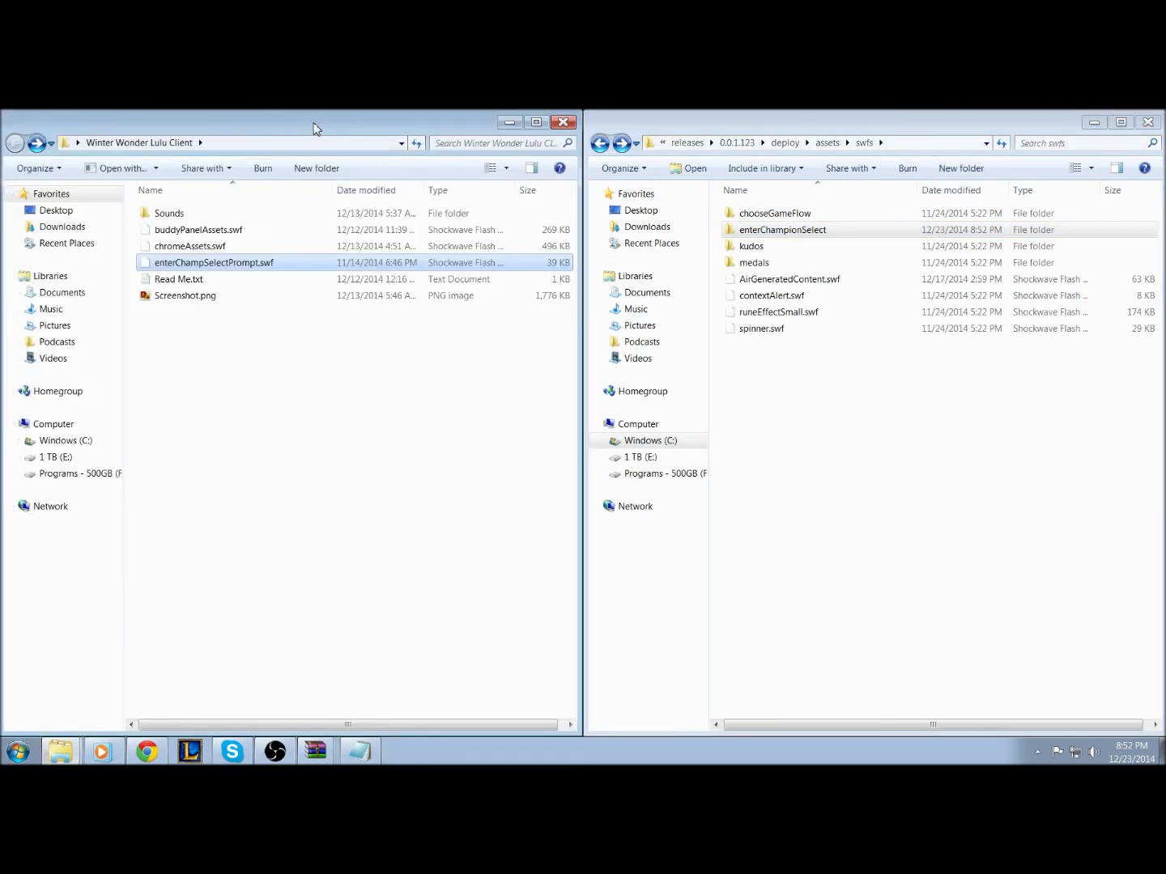
drag(315, 126, 666, 419)
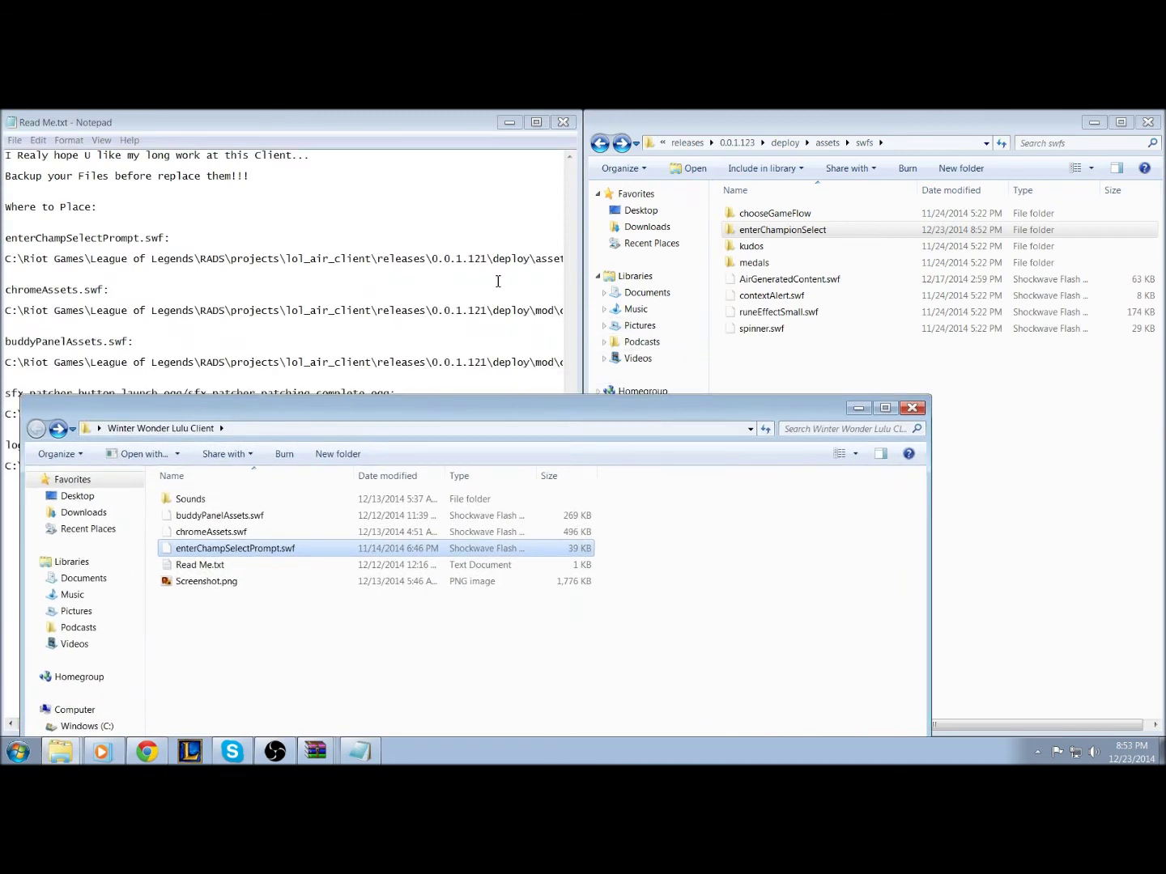
click(430, 300)
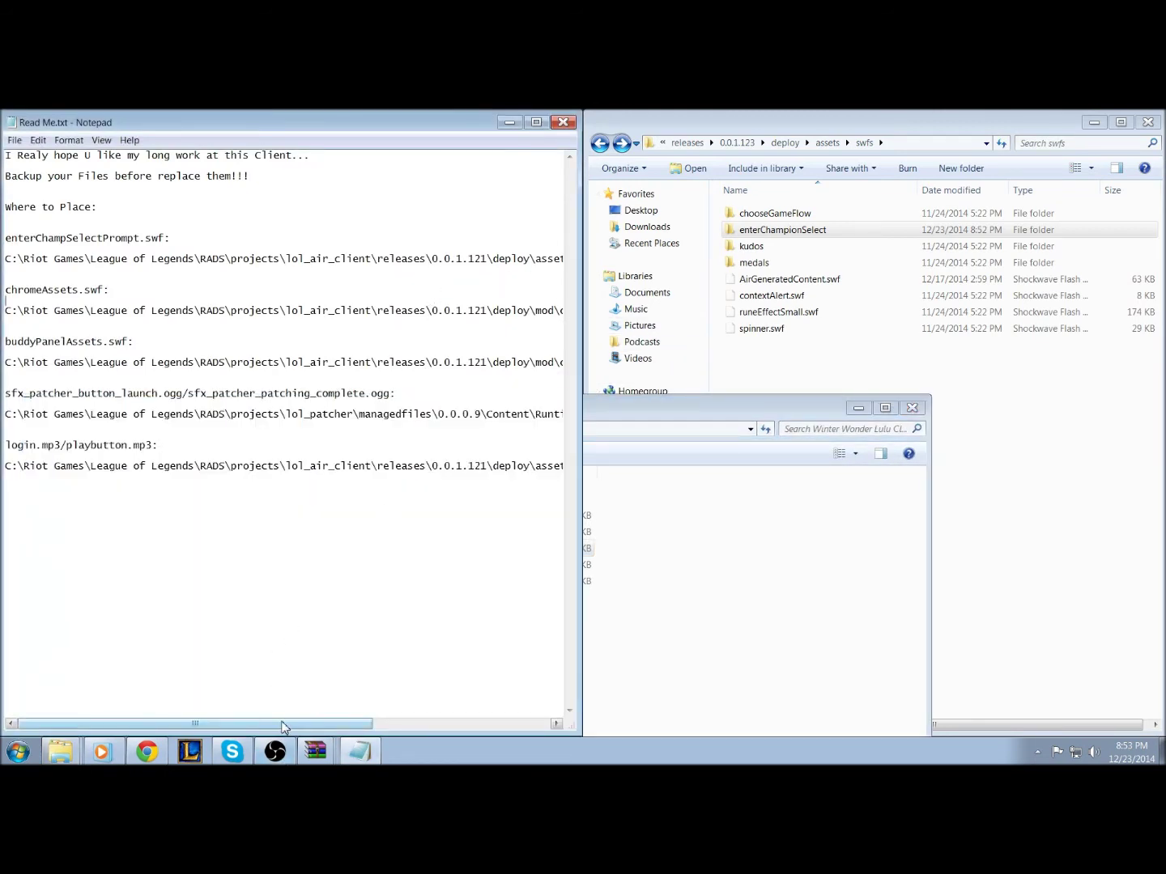
drag(286, 724, 463, 731)
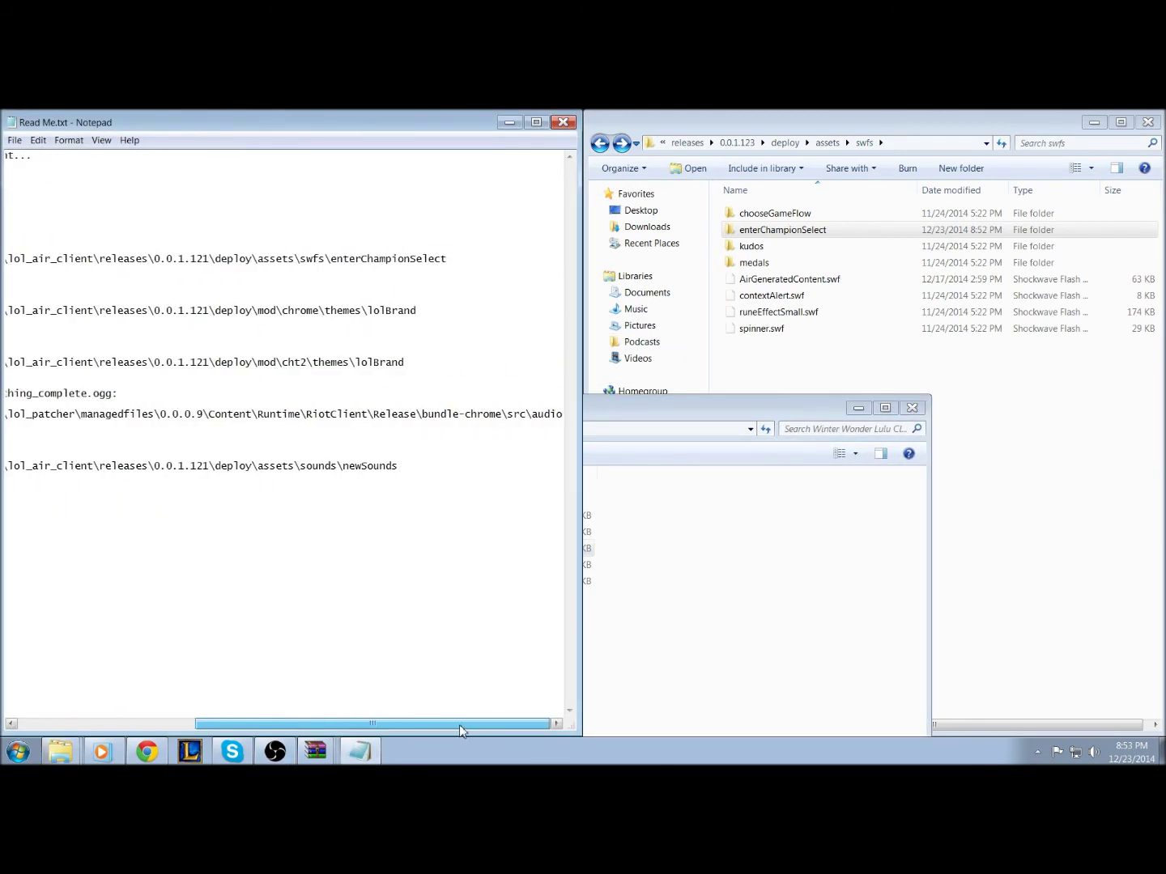
drag(459, 730, 424, 729)
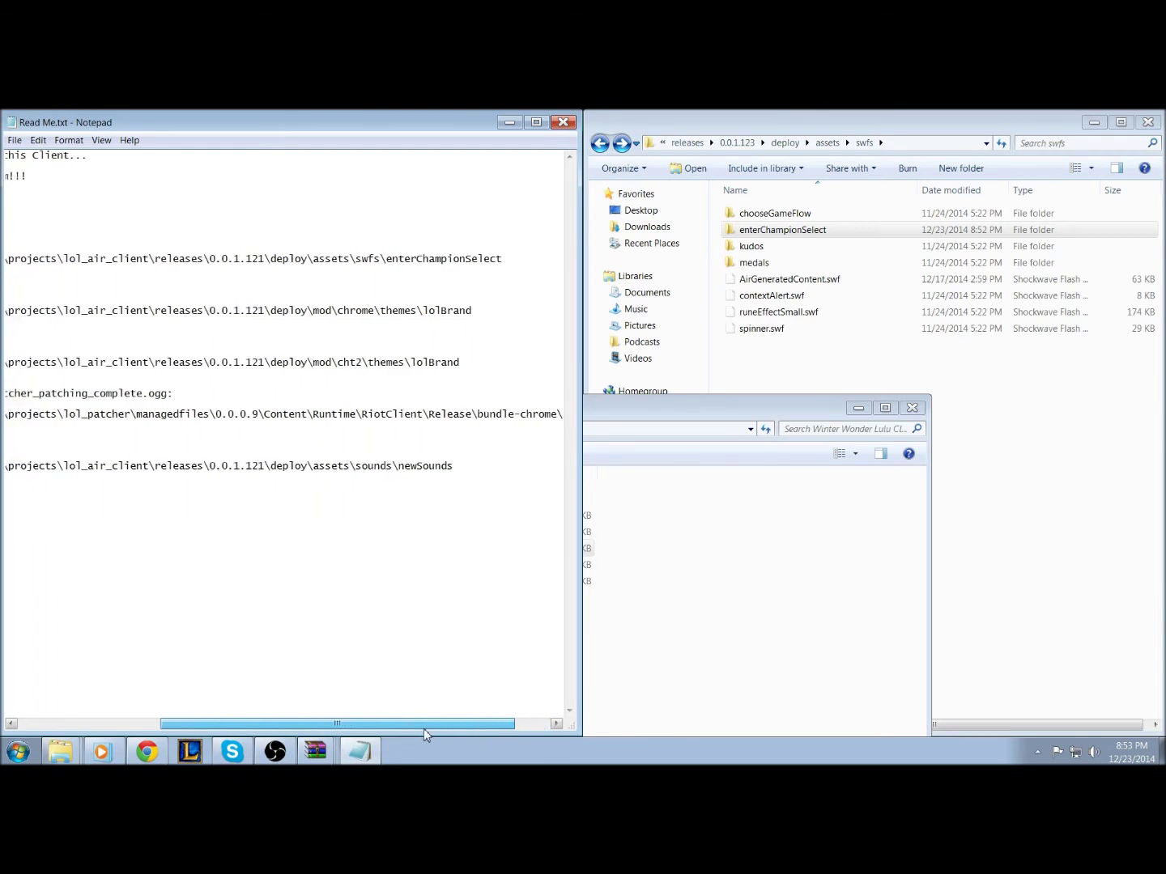
key(super)
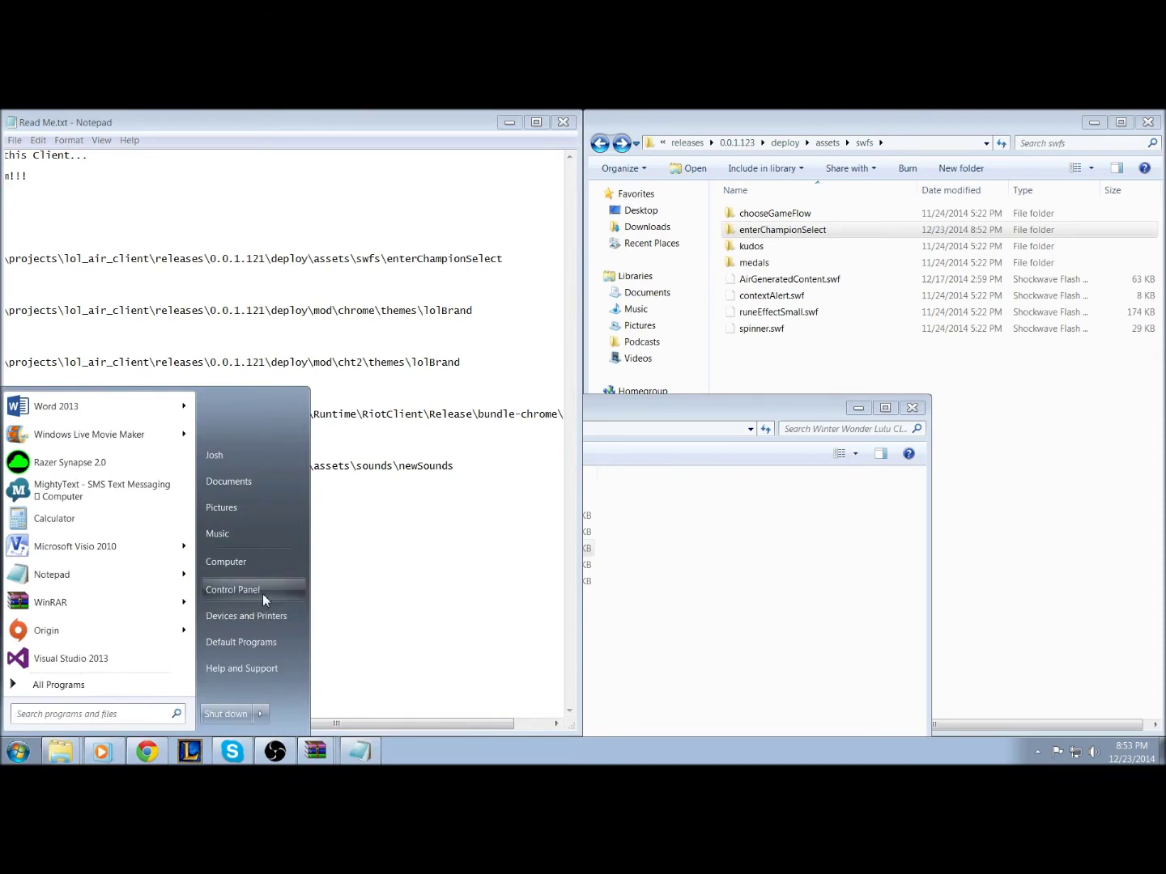
click(263, 592)
click(419, 400)
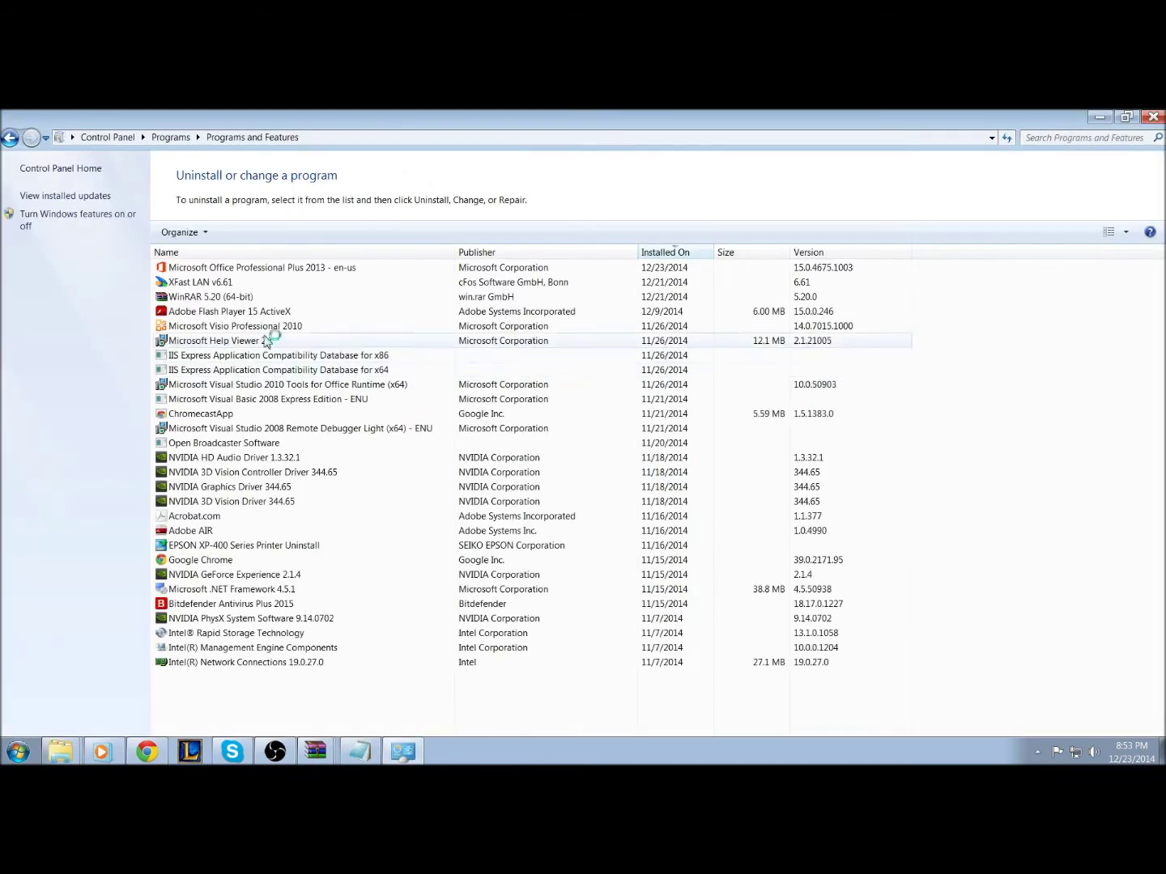
scroll(236, 492, down, 3)
scroll(221, 559, down, 2)
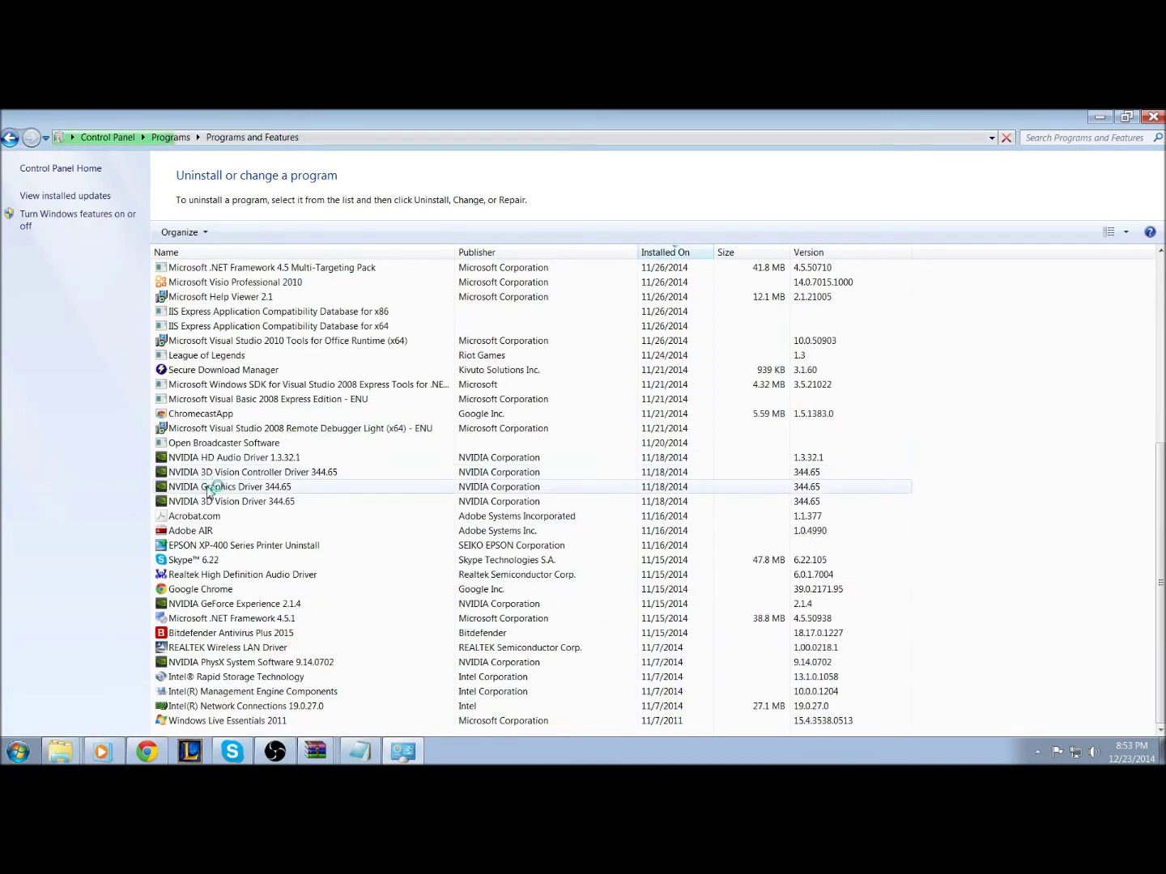
click(212, 487)
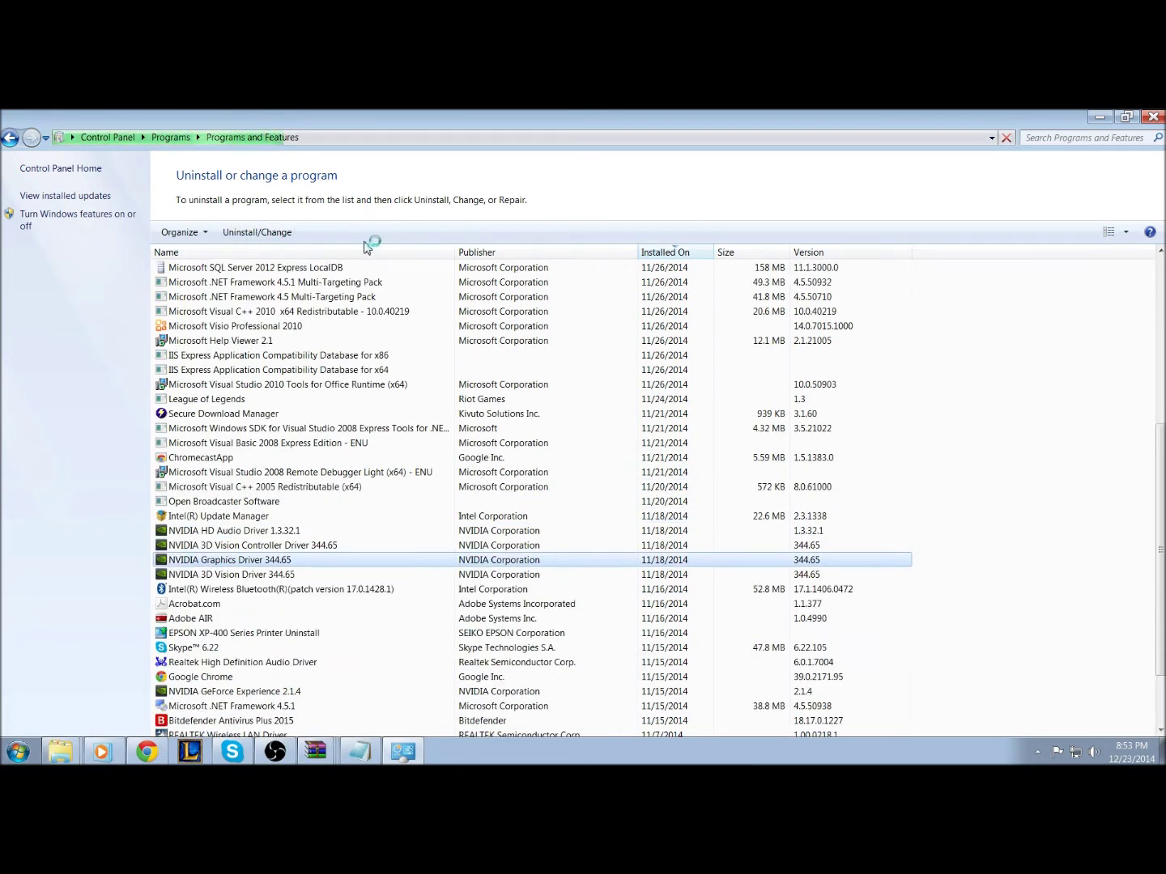
scroll(290, 373, up, 2)
scroll(290, 374, up, 5)
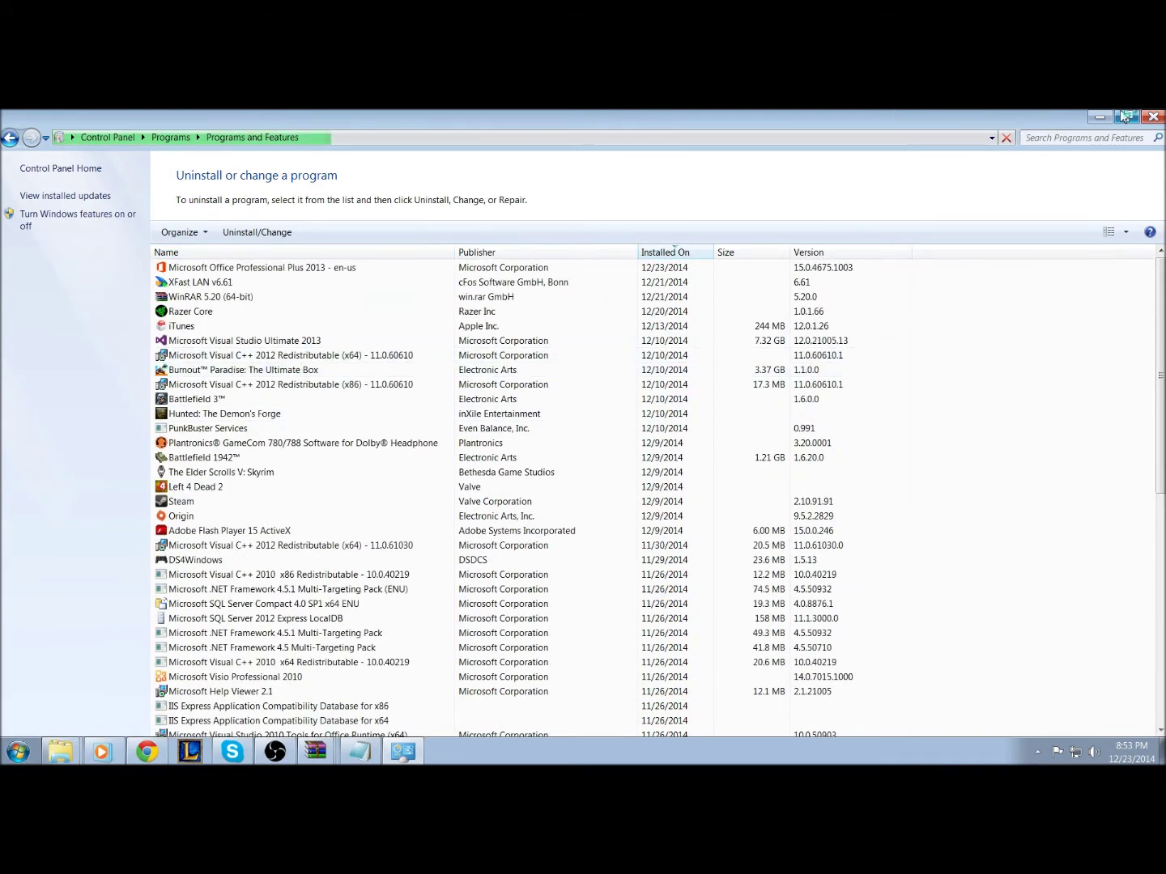
click(1153, 117)
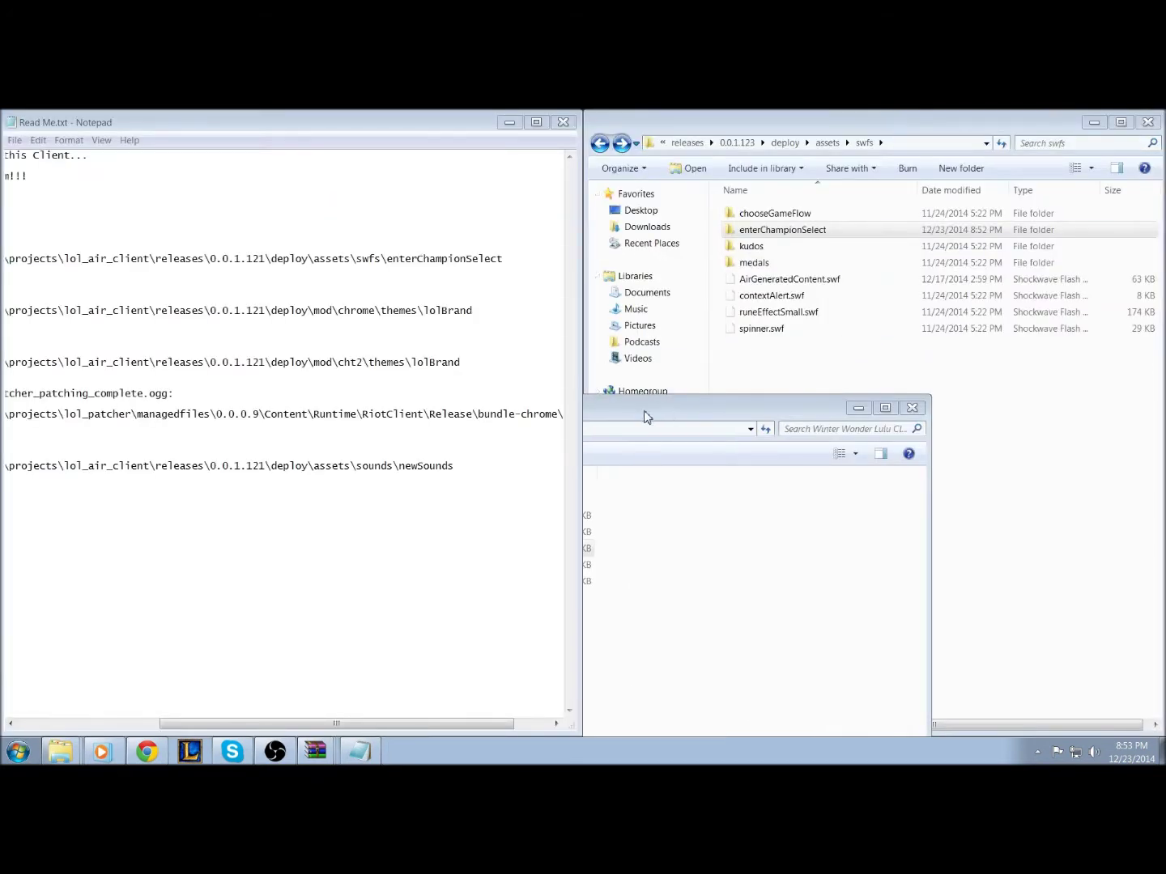
- Copy chromeAssets.swf and read its mod\chrome\themes\lolBrand destination in the notes
click(396, 434)
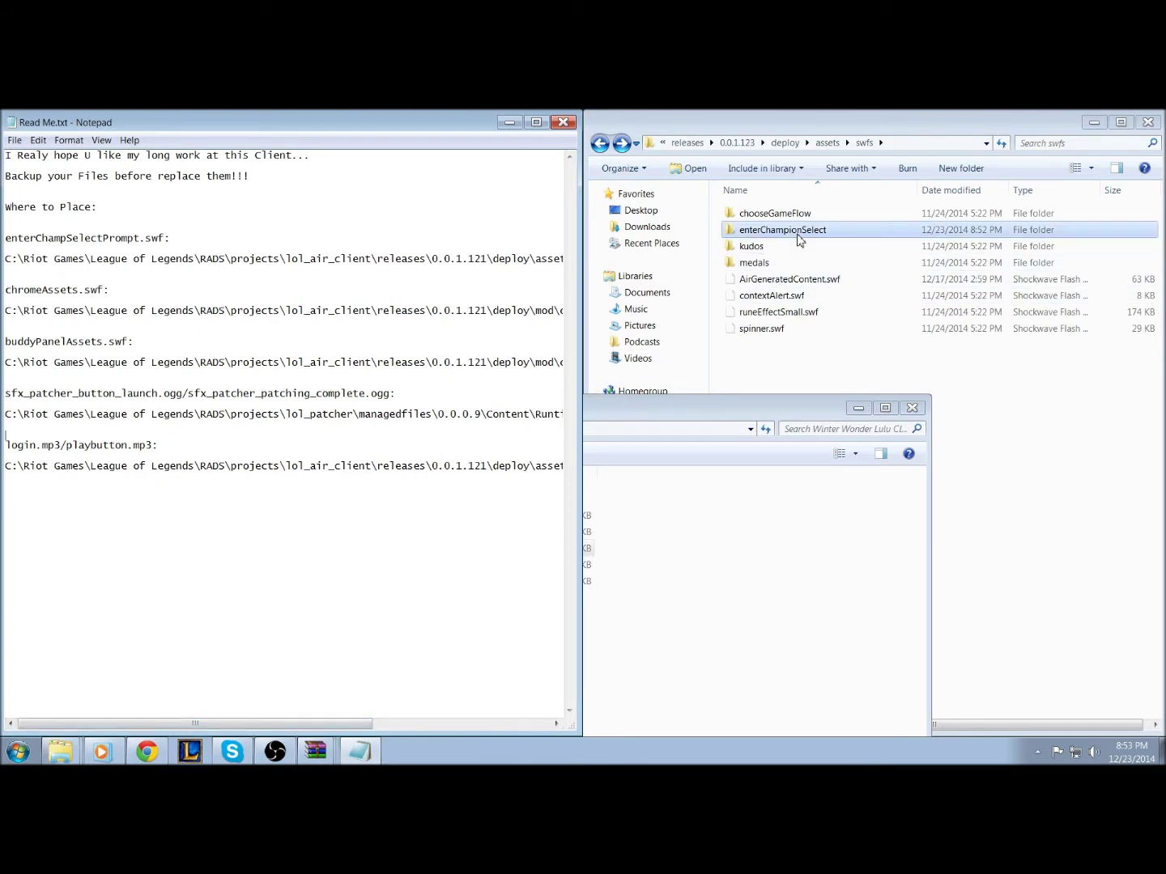
drag(710, 409, 773, 365)
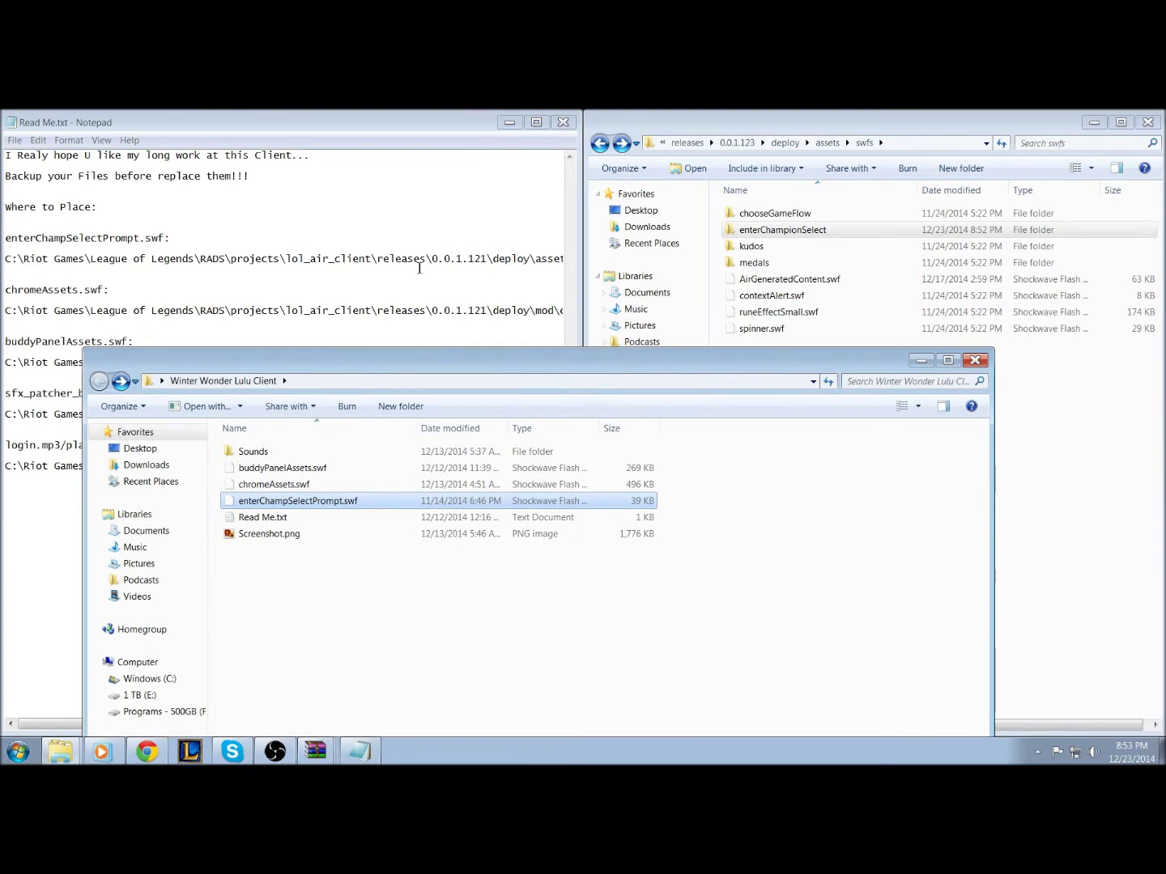
click(260, 483)
right_click(264, 483)
click(323, 657)
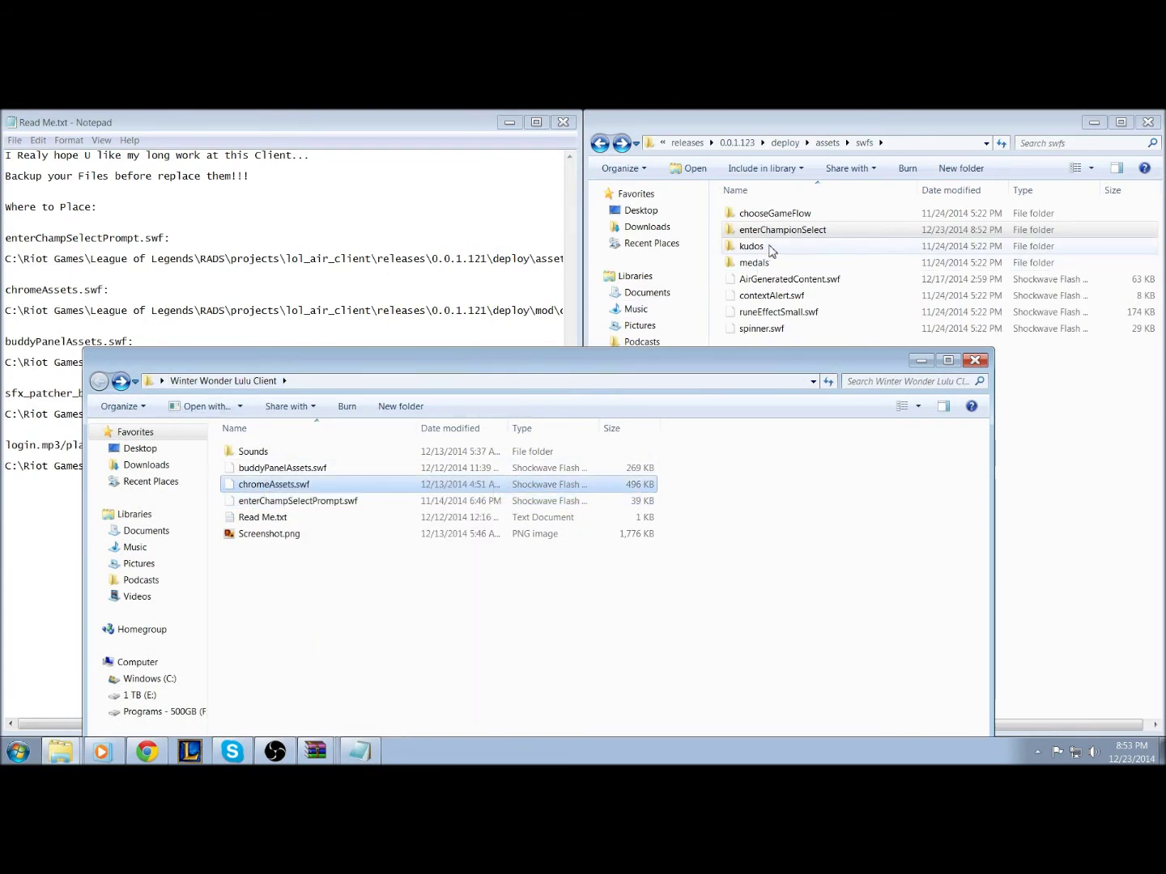
click(552, 310)
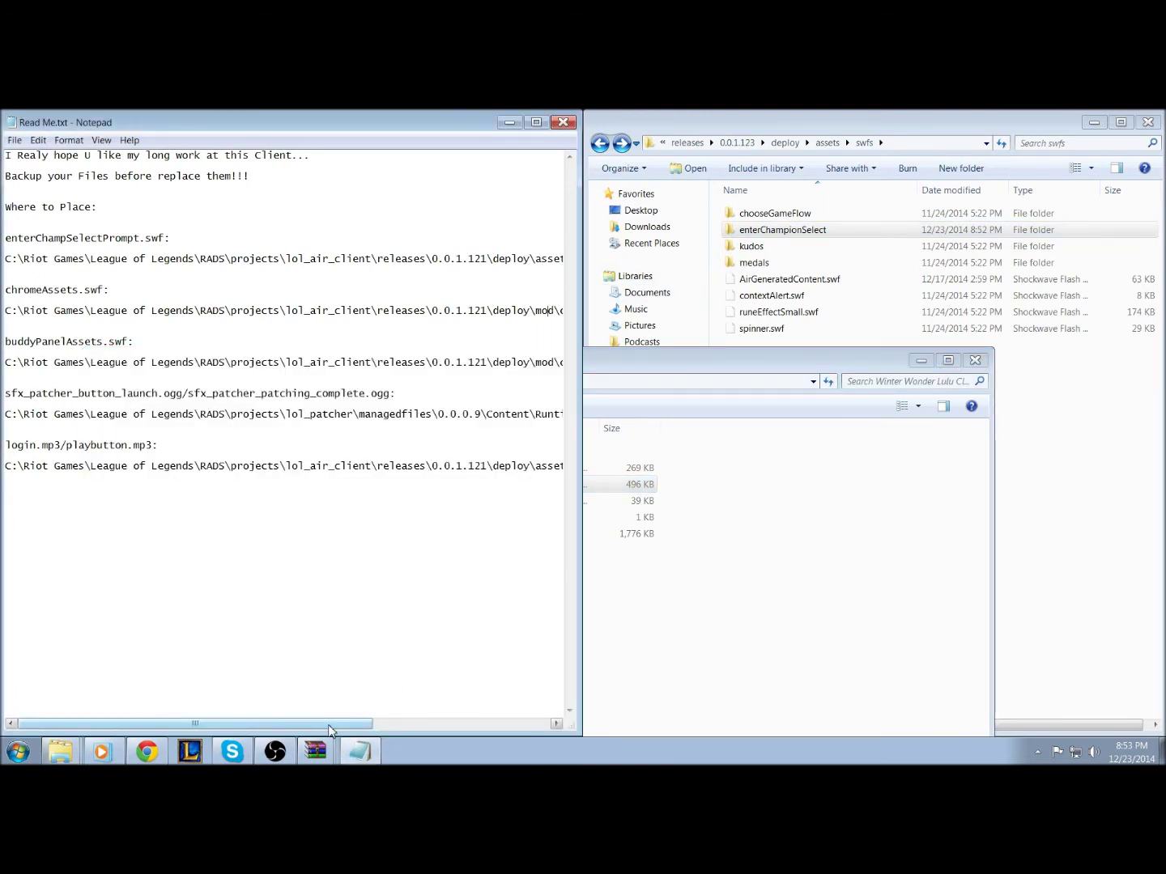
drag(332, 723, 458, 723)
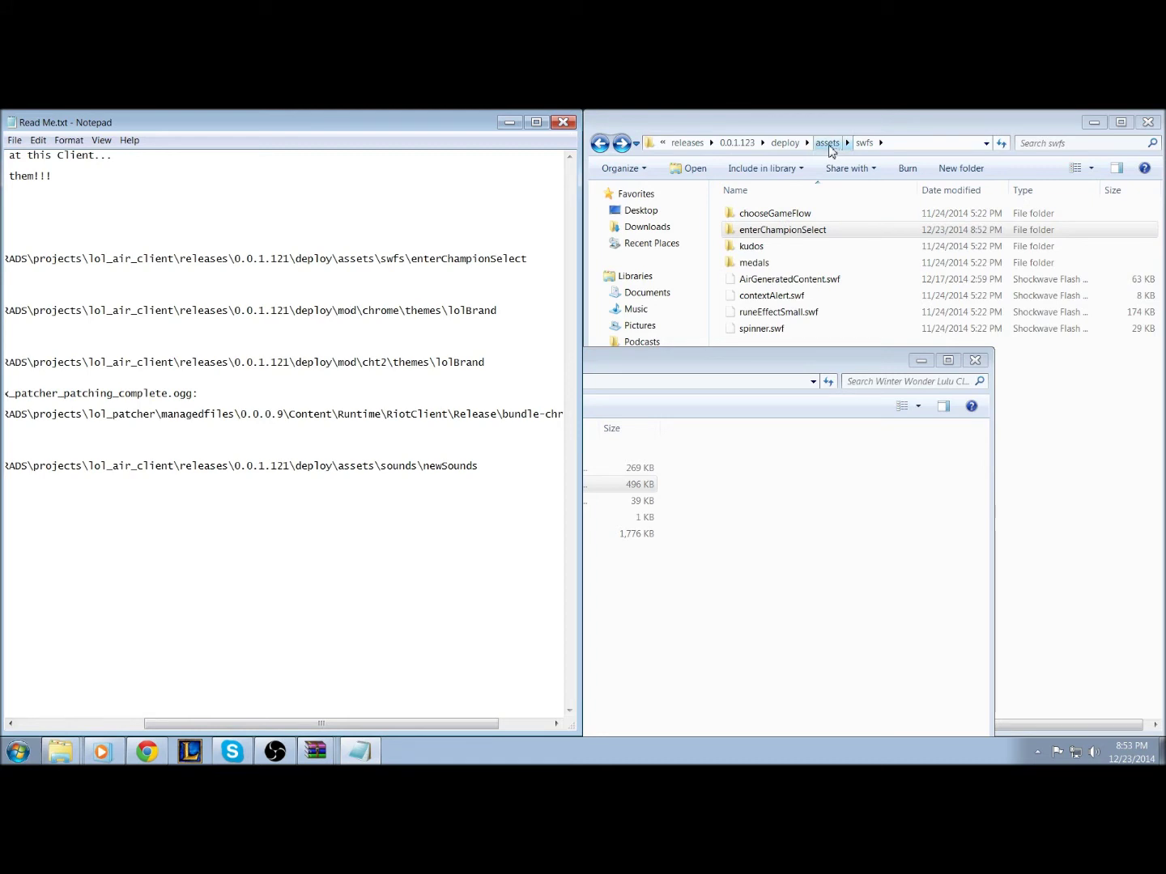
- Go from deploy through mod, chrome and themes into lolBrand, holding the 326 KB chromeAssets.swf
click(785, 144)
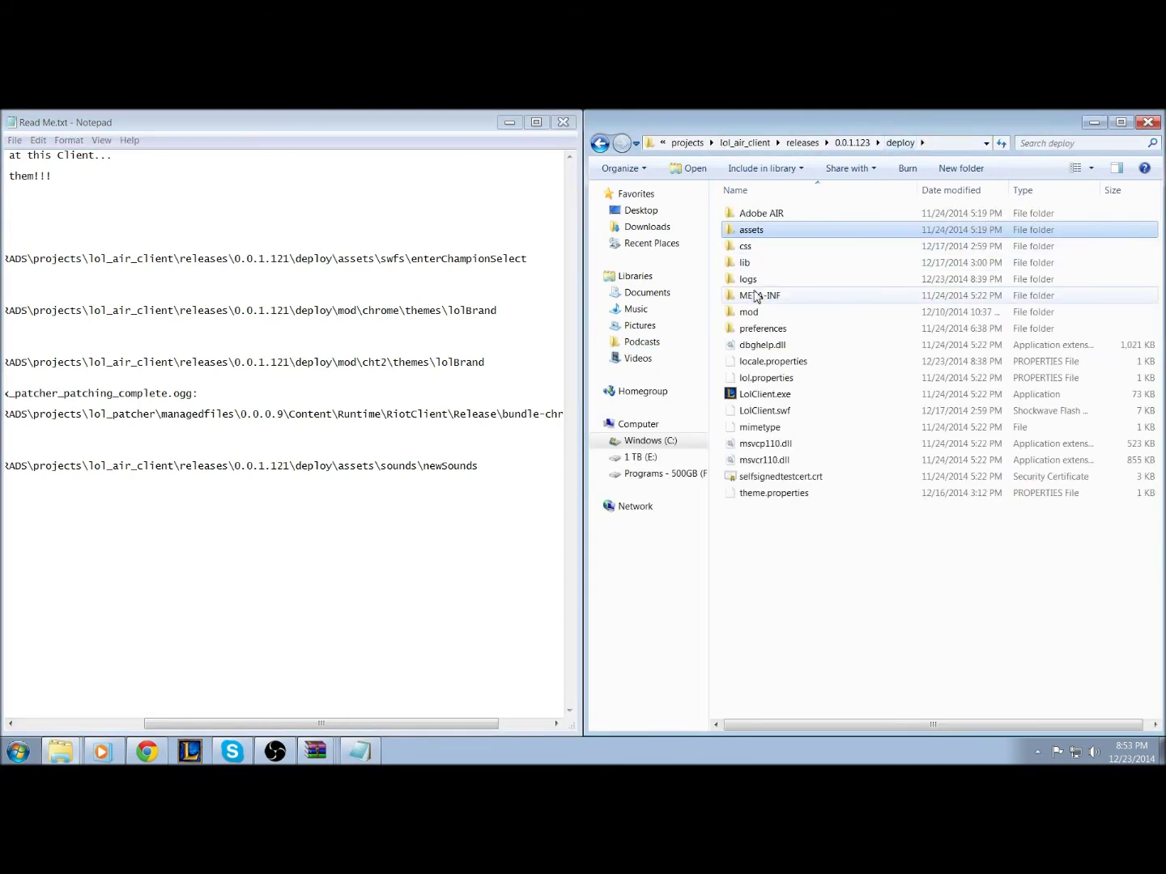
double_click(770, 311)
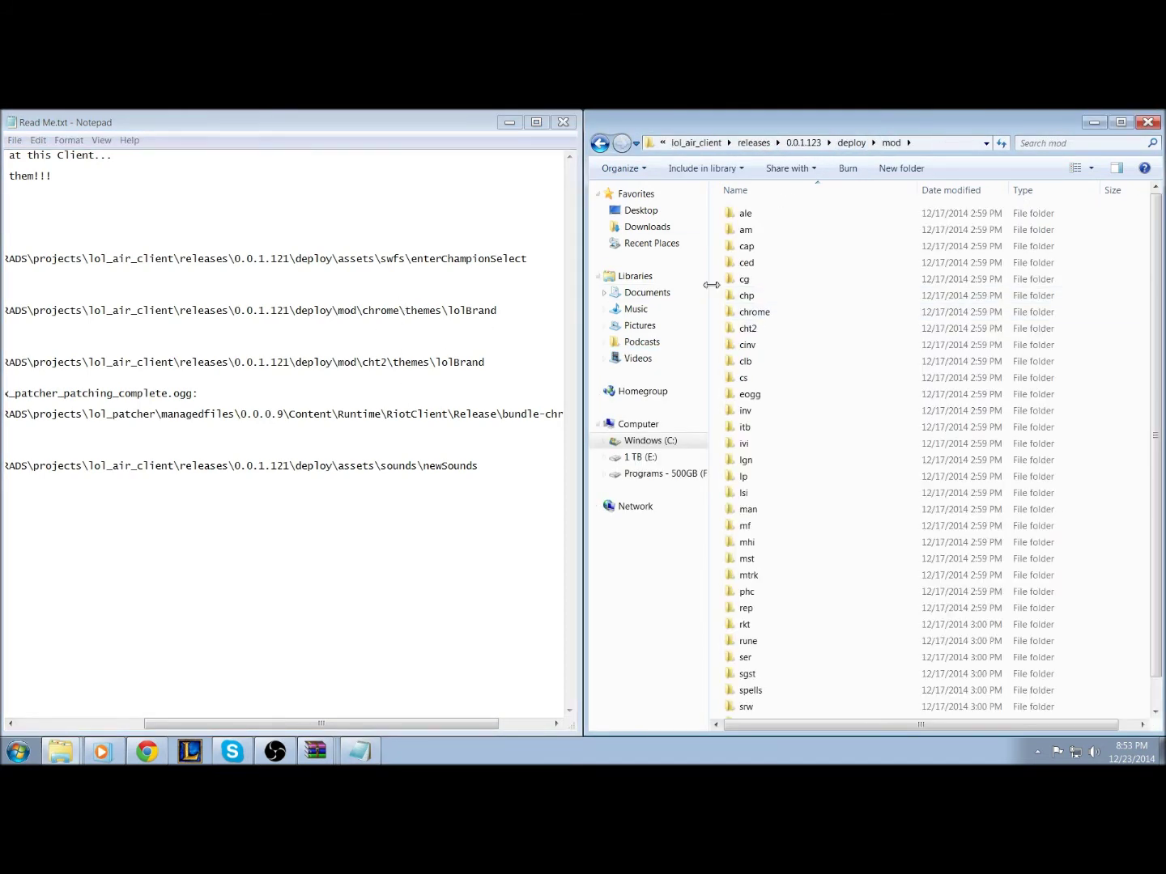
scroll(798, 362, down, 1)
double_click(786, 280)
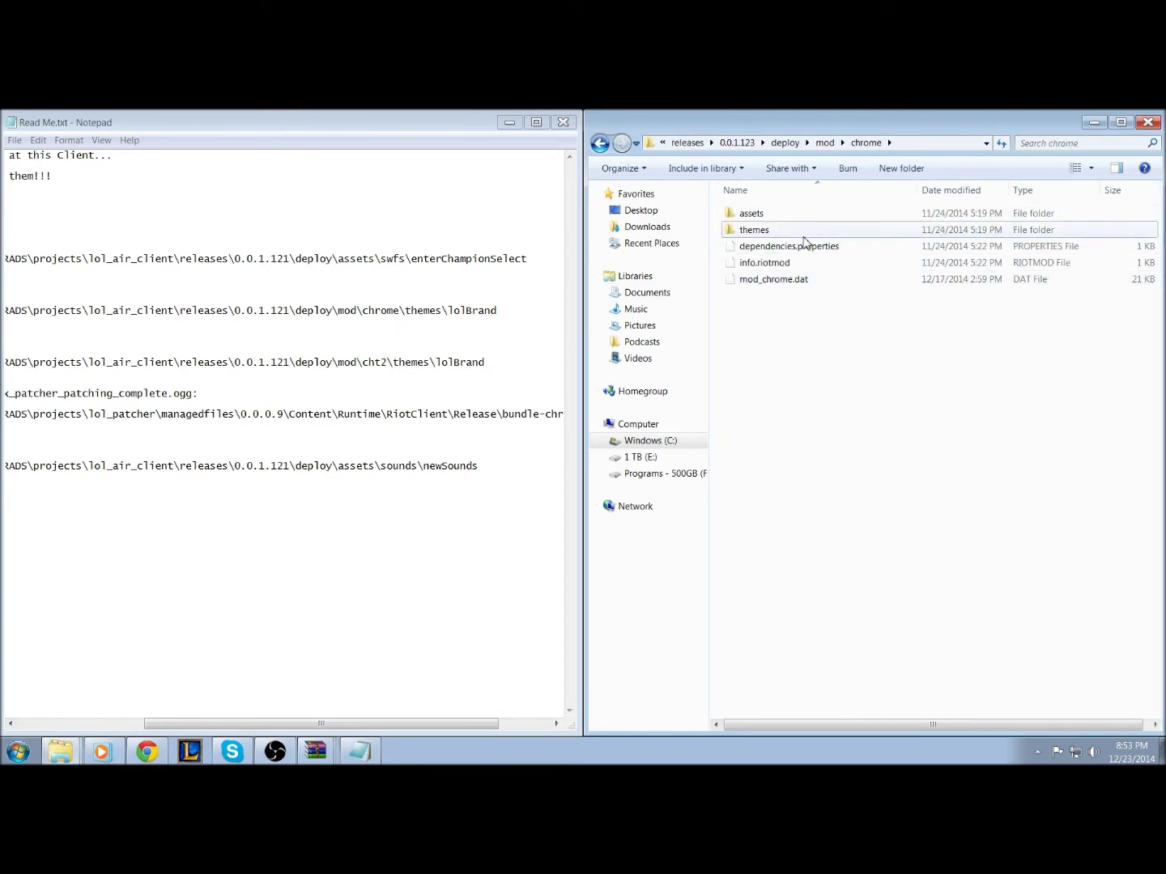
double_click(793, 231)
double_click(783, 217)
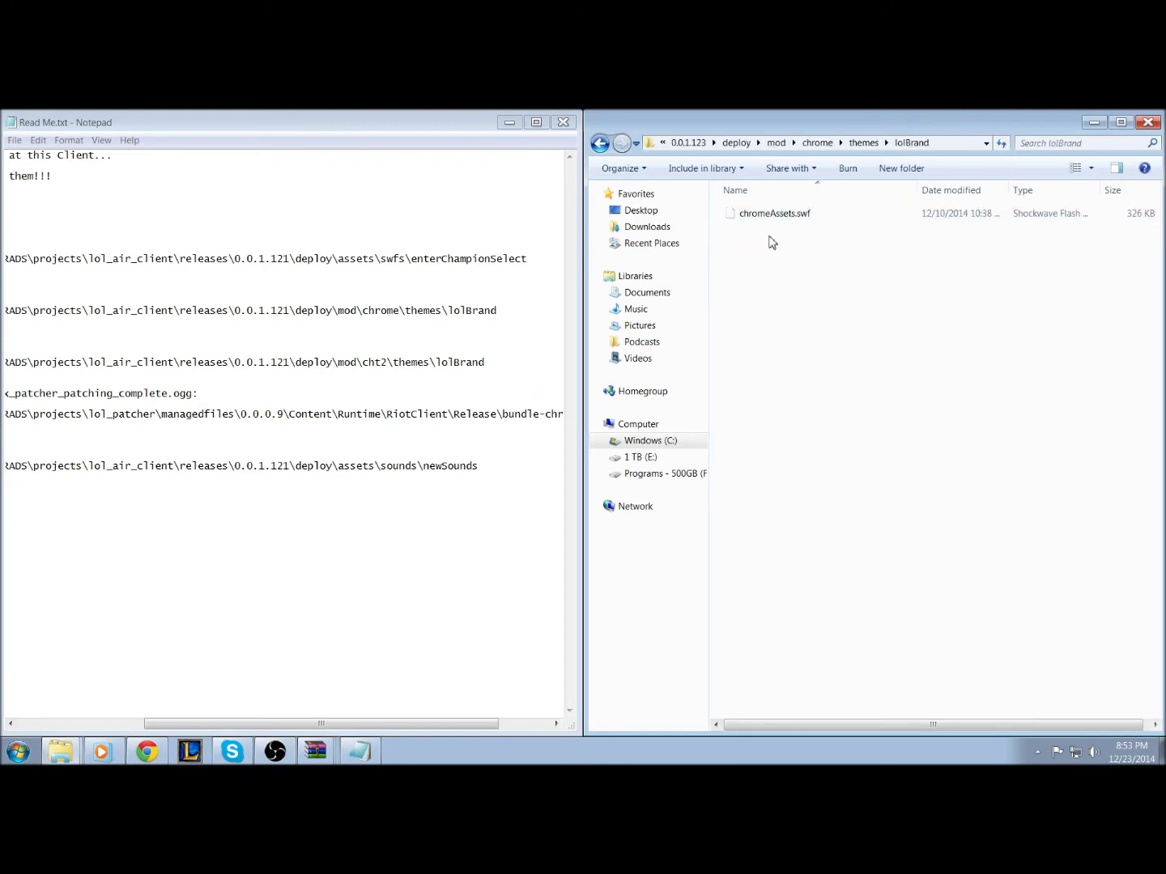
right_click(773, 236)
click(751, 244)
click(273, 750)
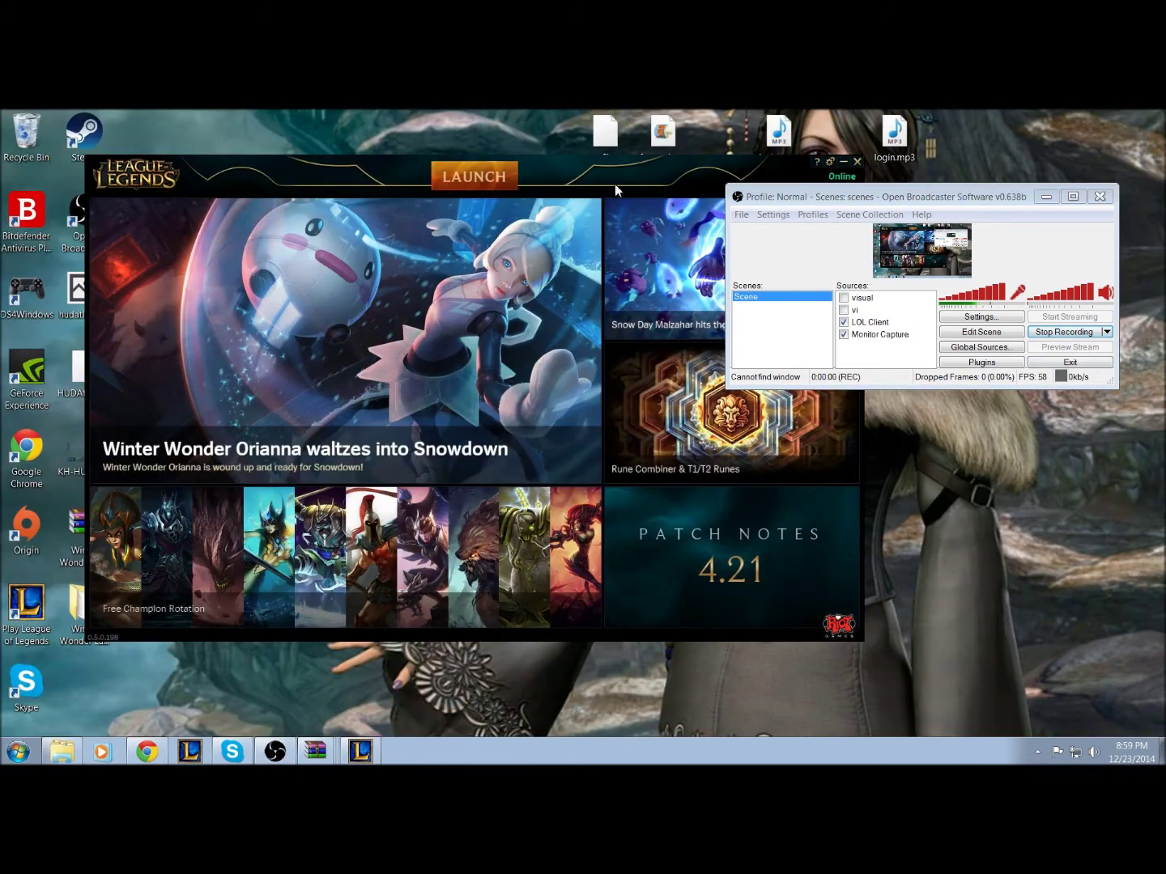
- Focus the OBS window while the recording keeps running
click(614, 183)
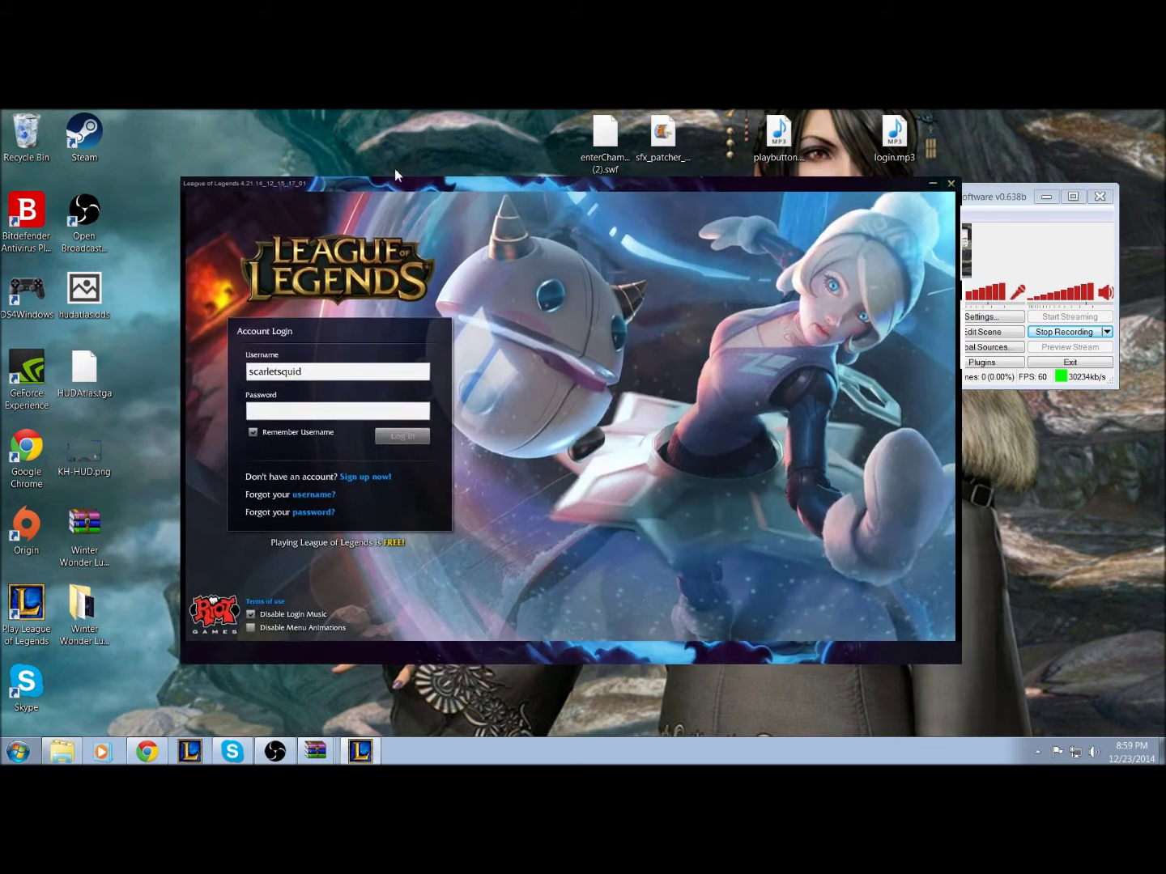
- Log in to the League client and briefly view the friends list and profile page
click(285, 408)
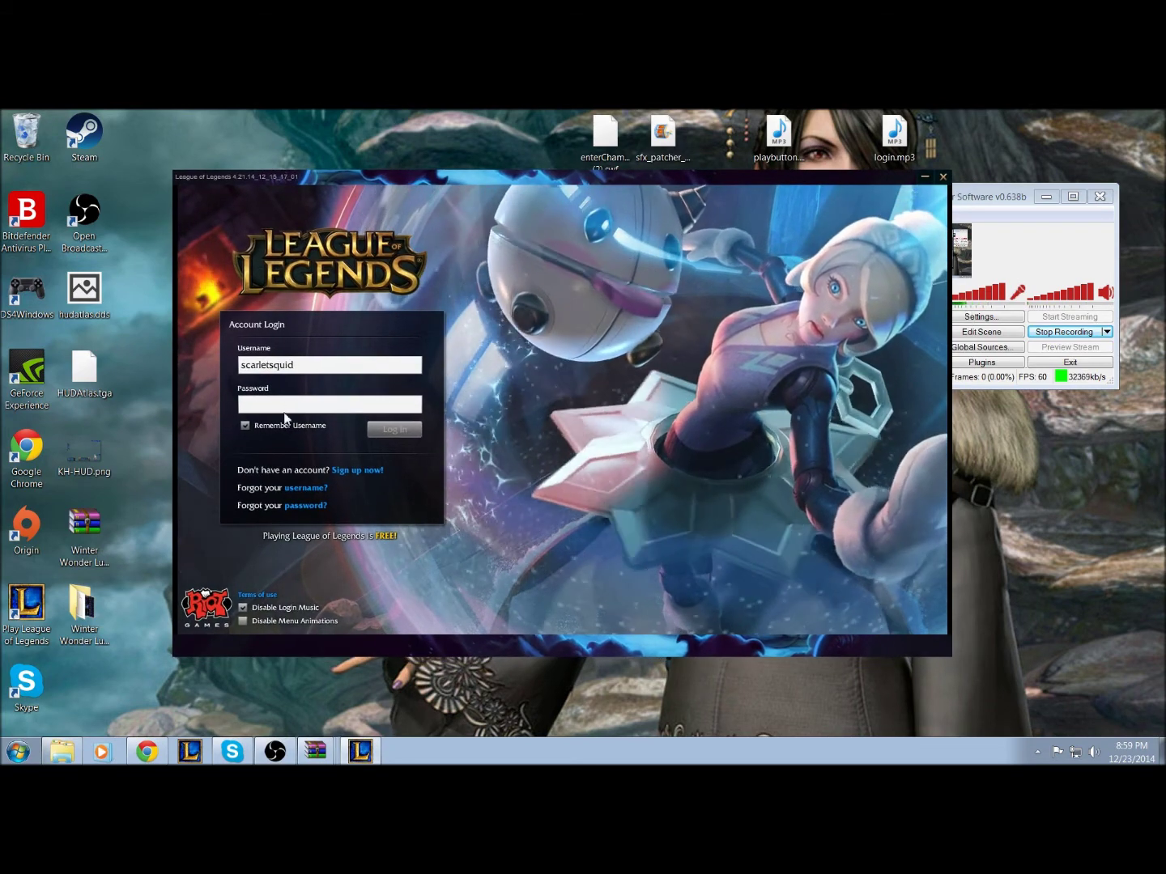
text(*******)
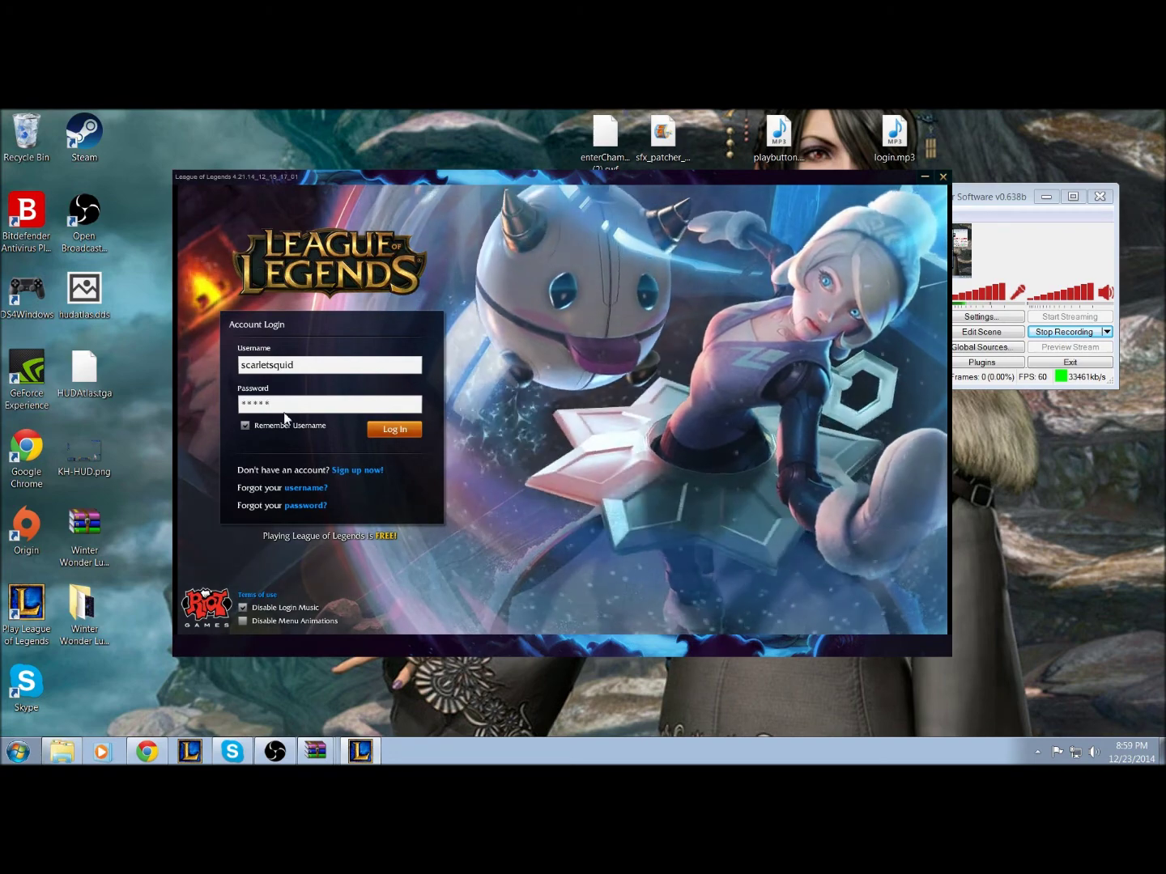
text(***)
key(Return)
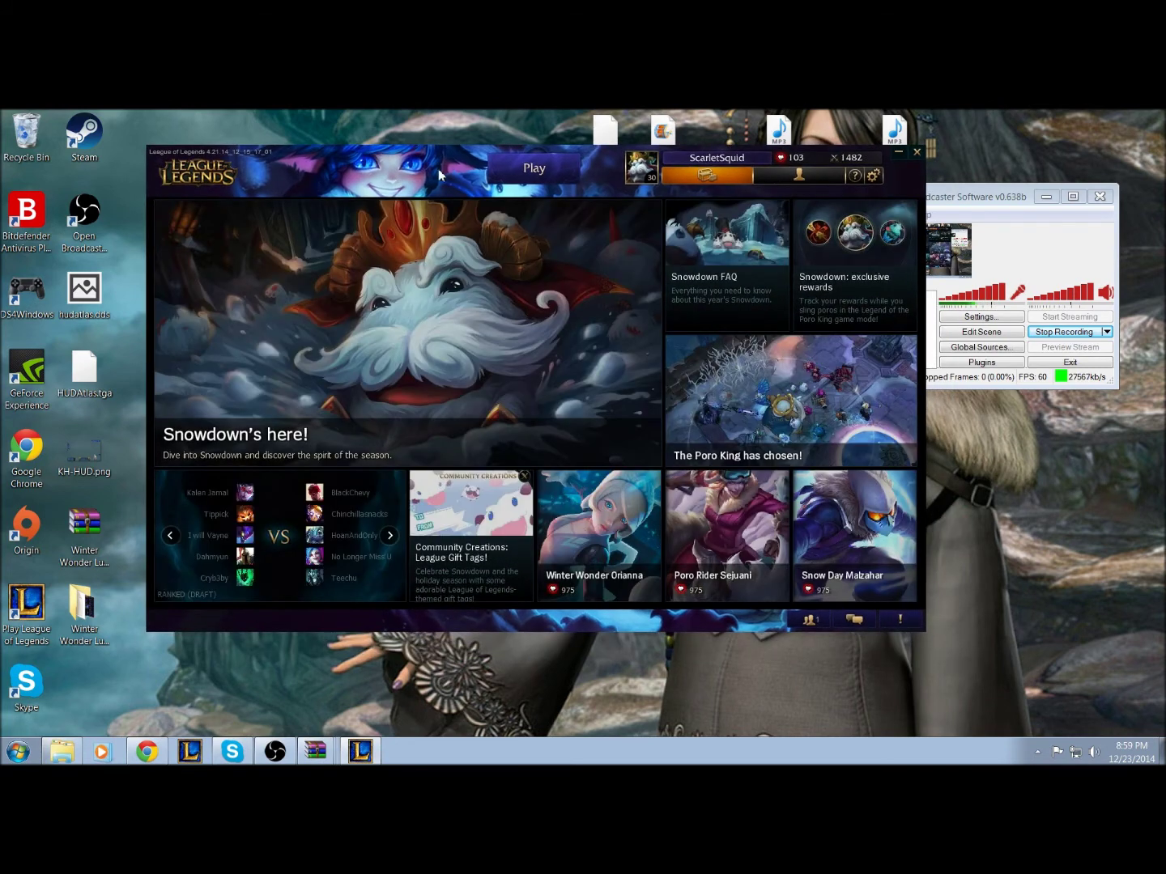
click(809, 619)
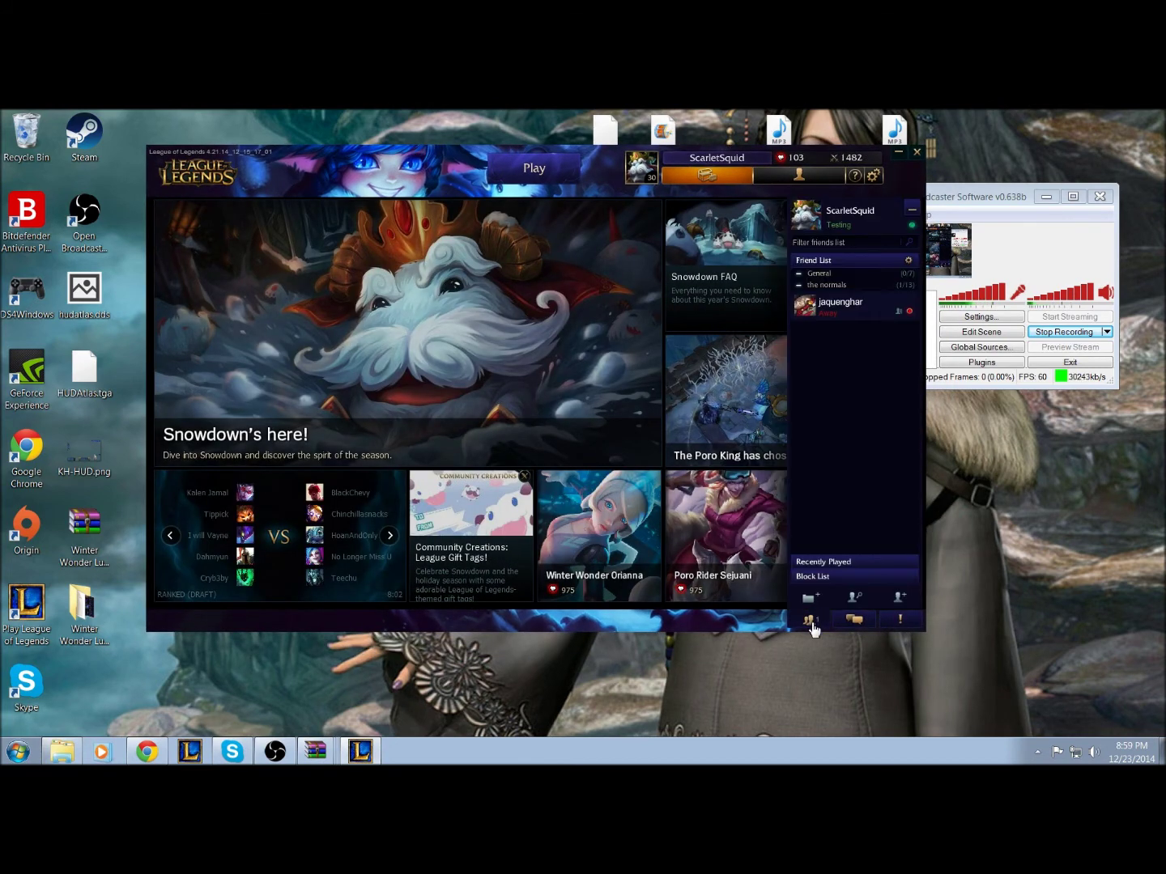
click(810, 621)
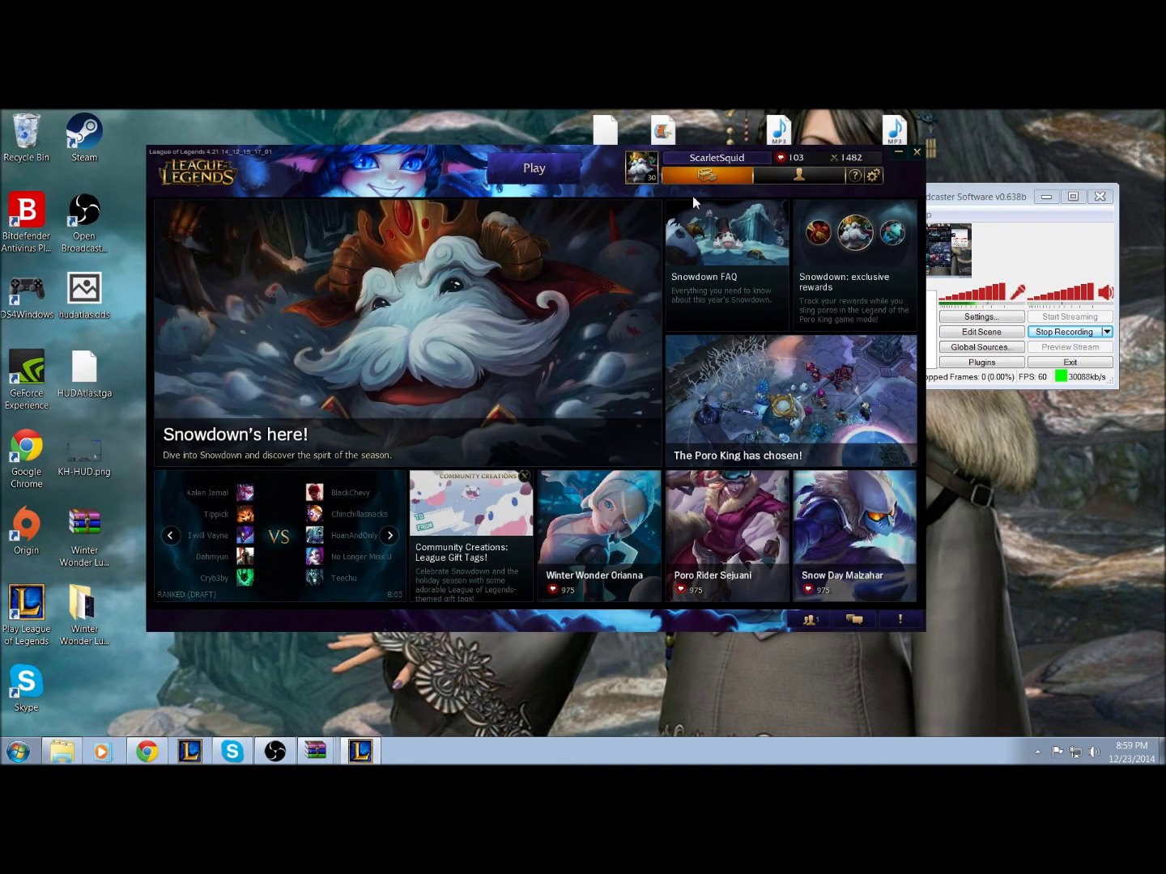
click(799, 174)
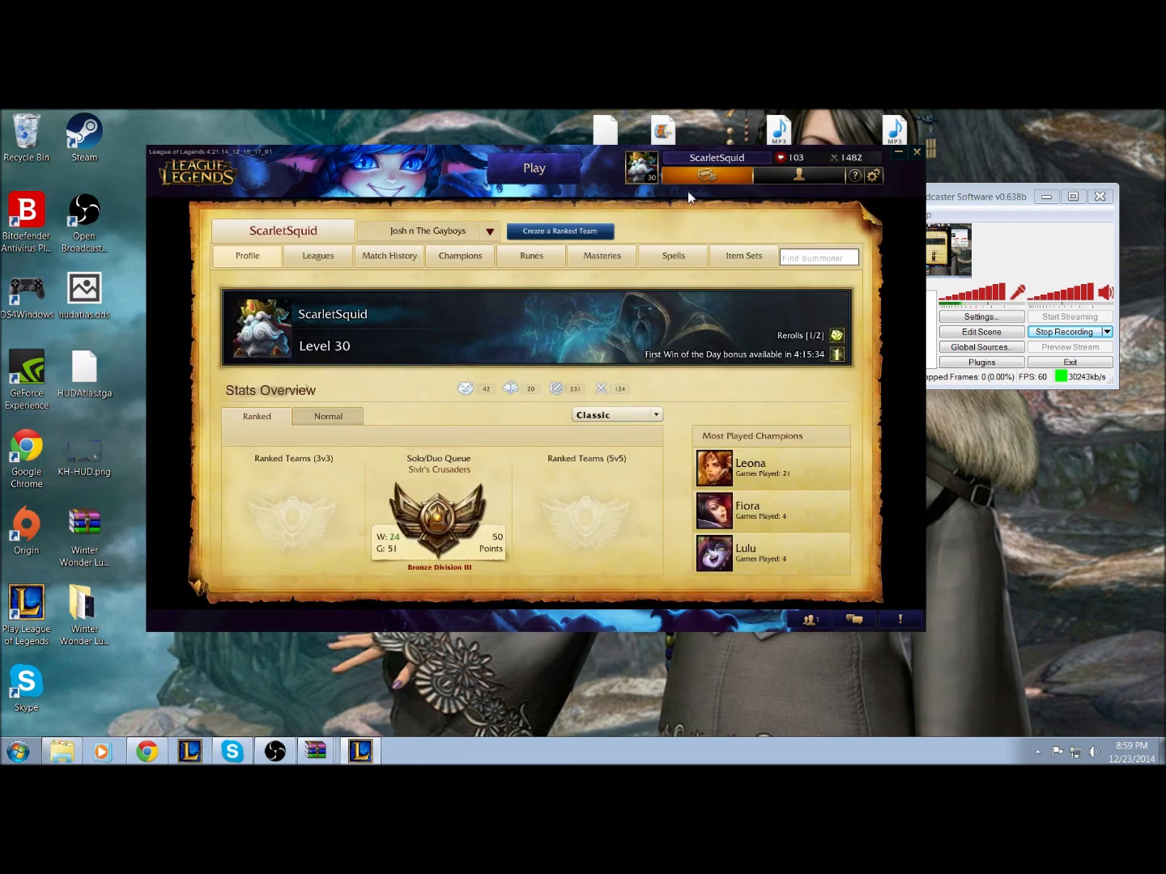
click(197, 172)
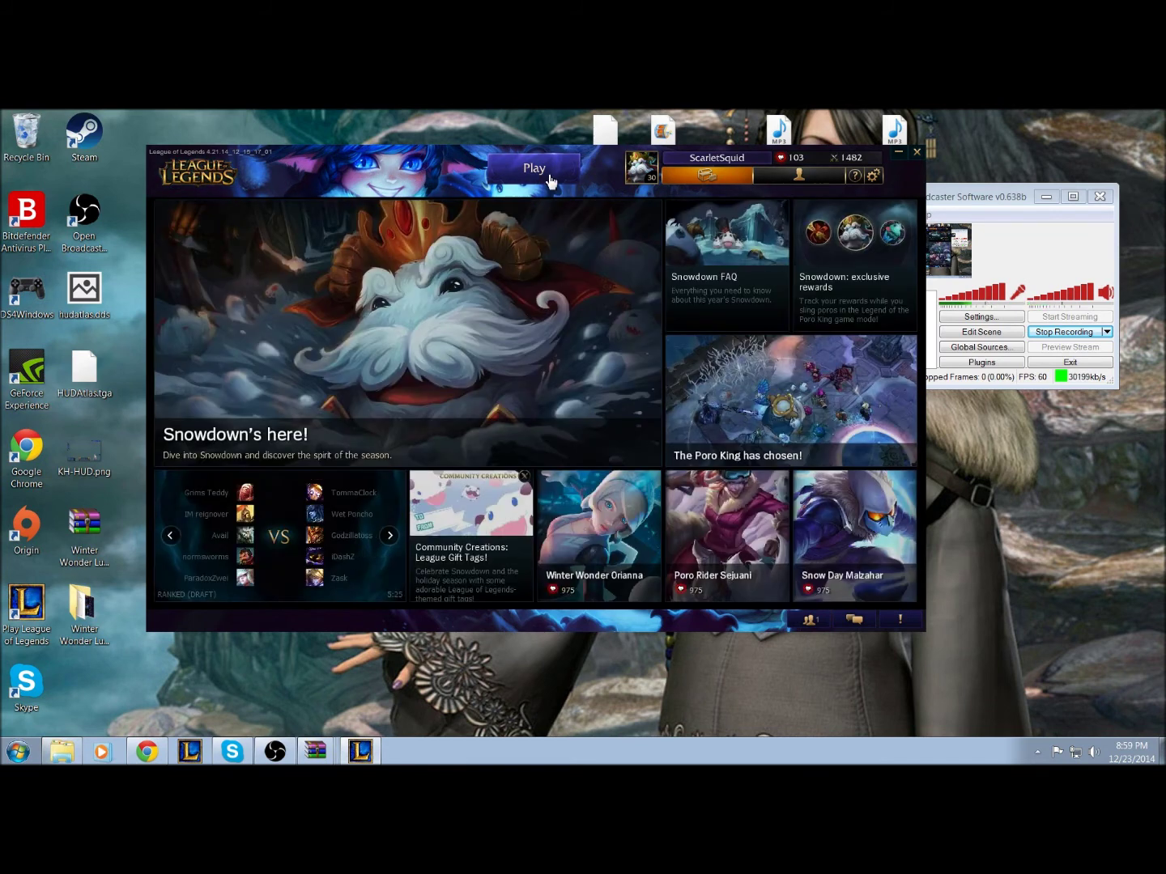
- Start creating a normal custom game and choose The Twisted Treeline map
click(544, 171)
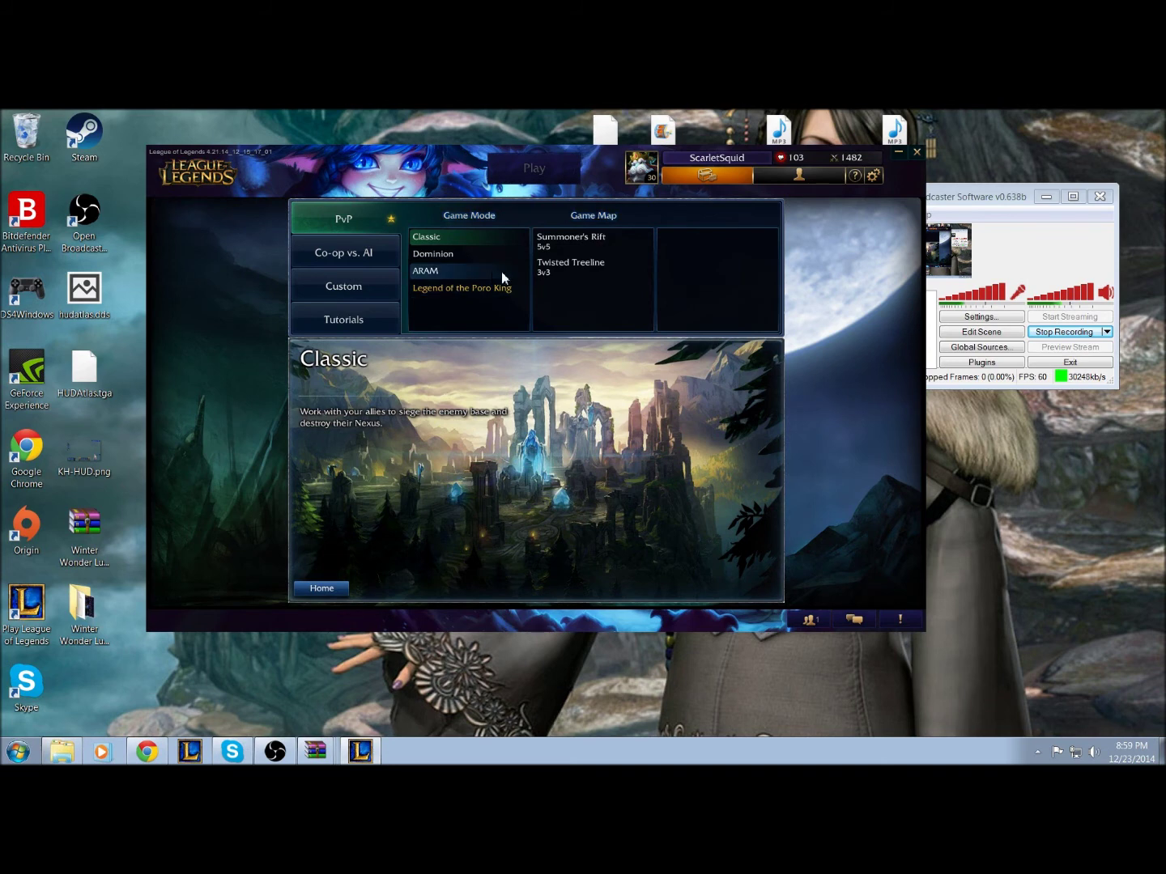
click(389, 287)
click(464, 270)
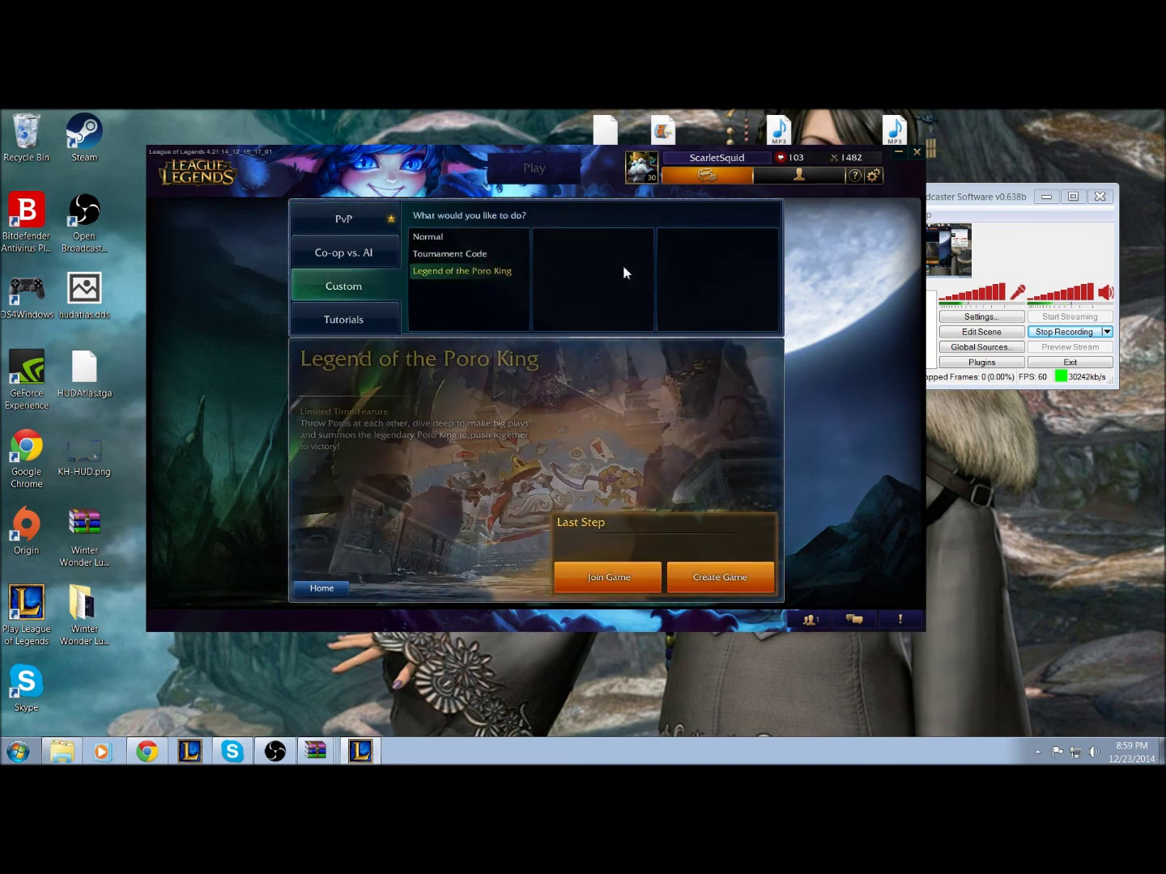
click(494, 238)
click(707, 562)
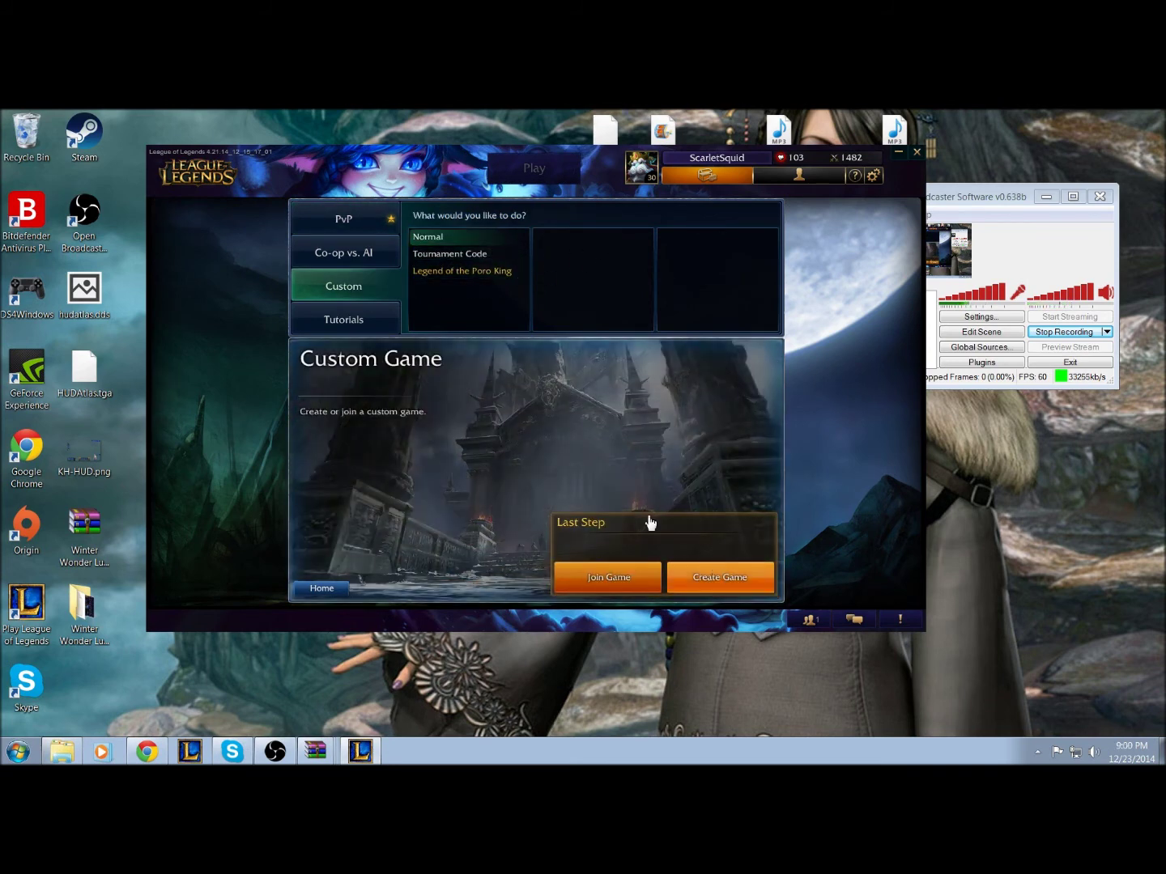
click(474, 262)
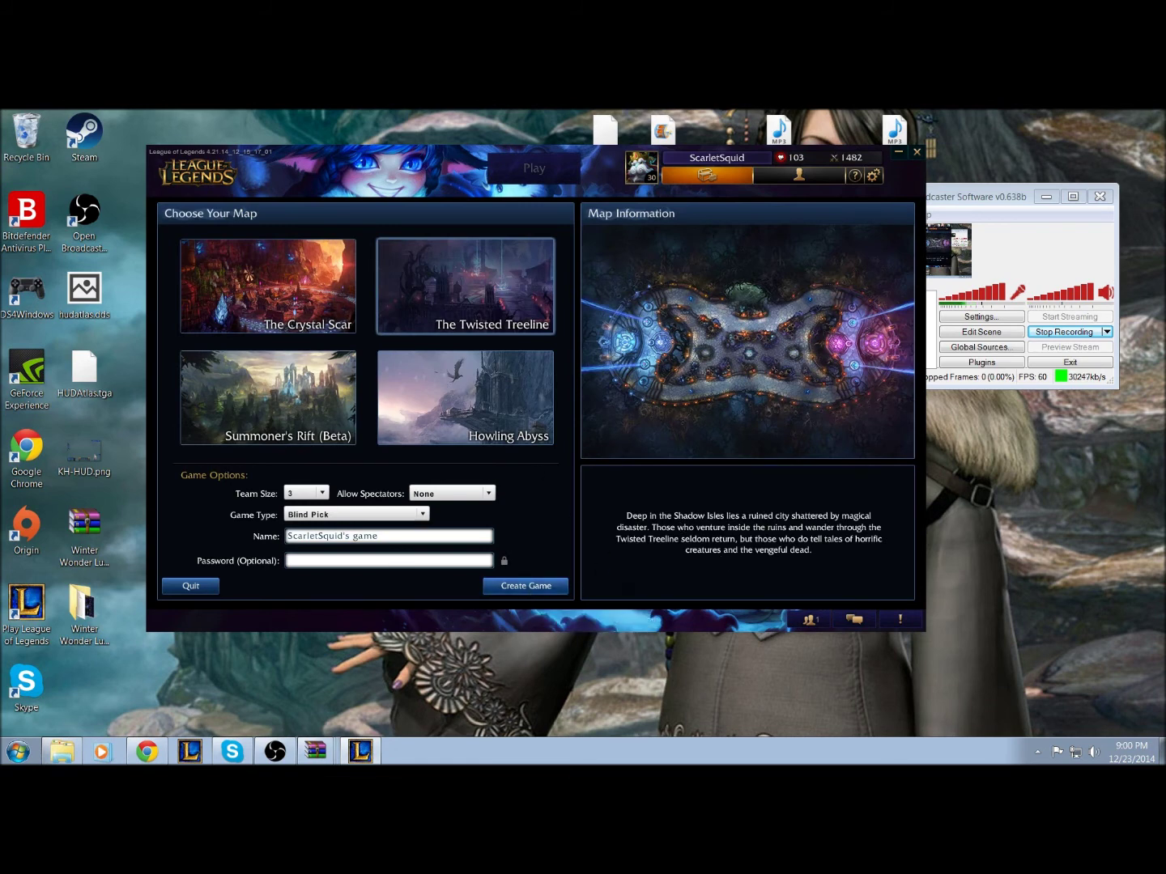
- Create and start the custom game, accepting no IP/XP rewards
click(525, 590)
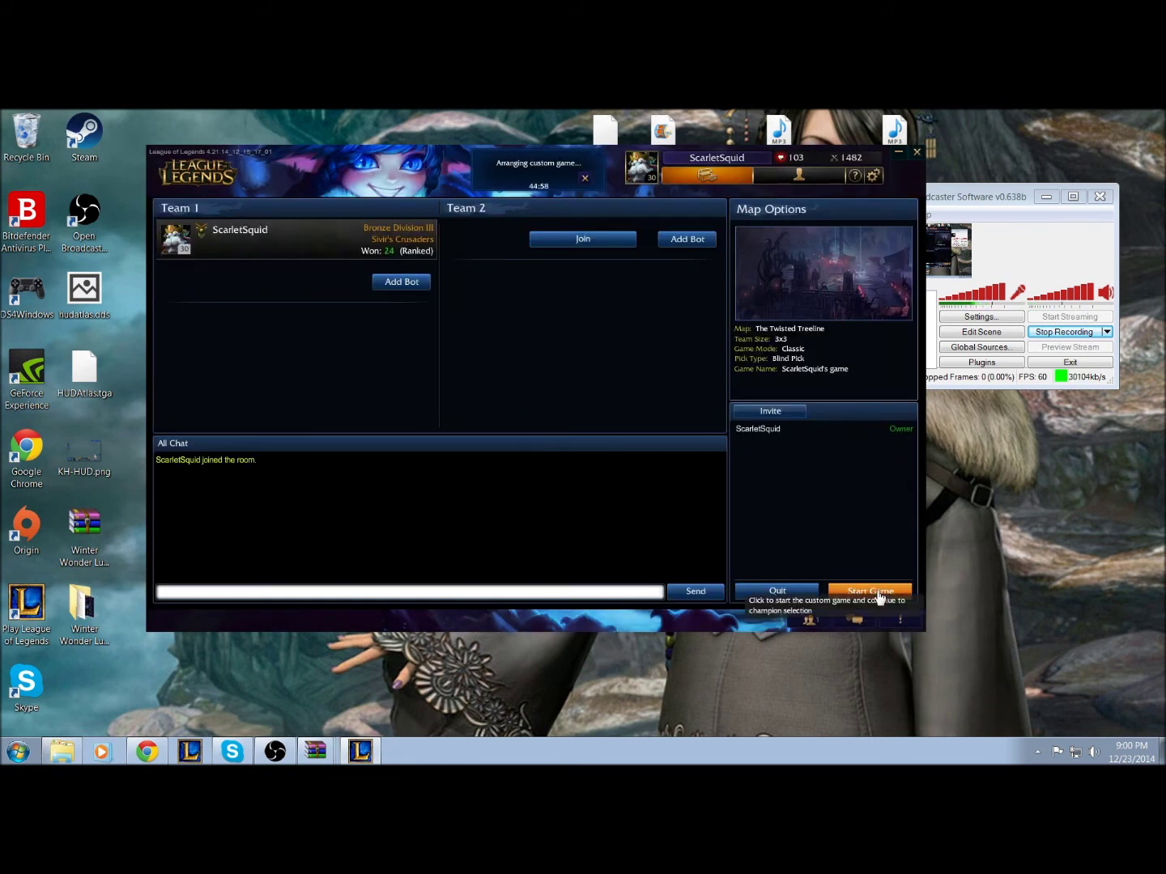
click(870, 591)
click(491, 448)
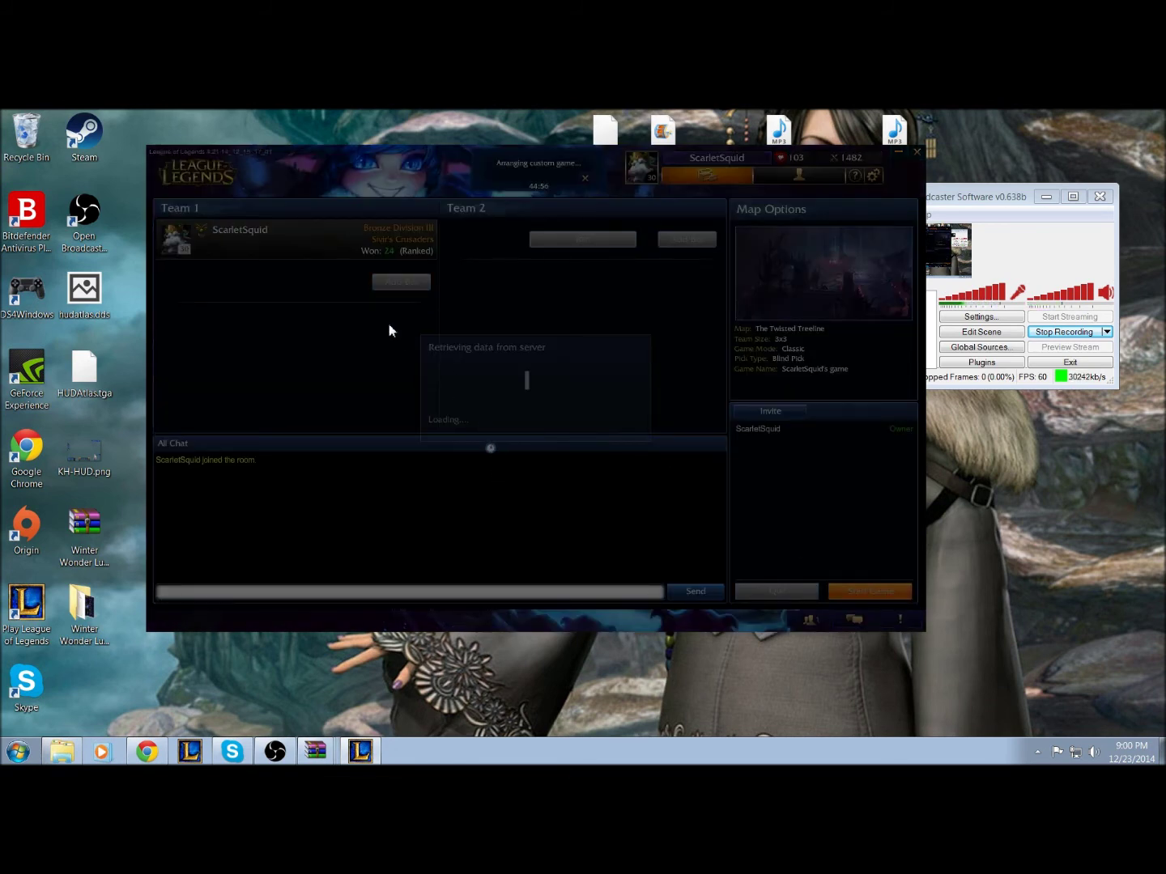
- Lock in Elise and wait for the Twisted Treeline match to load
click(386, 271)
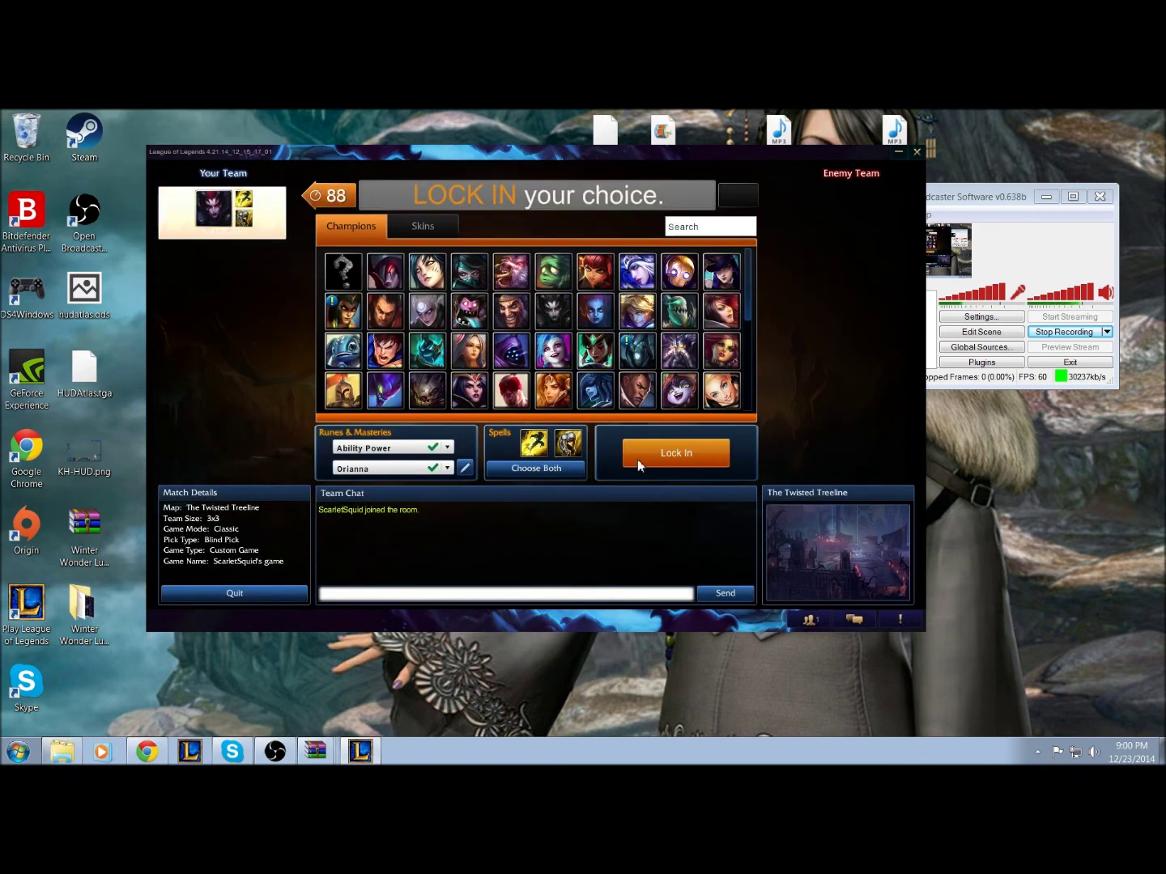
click(695, 476)
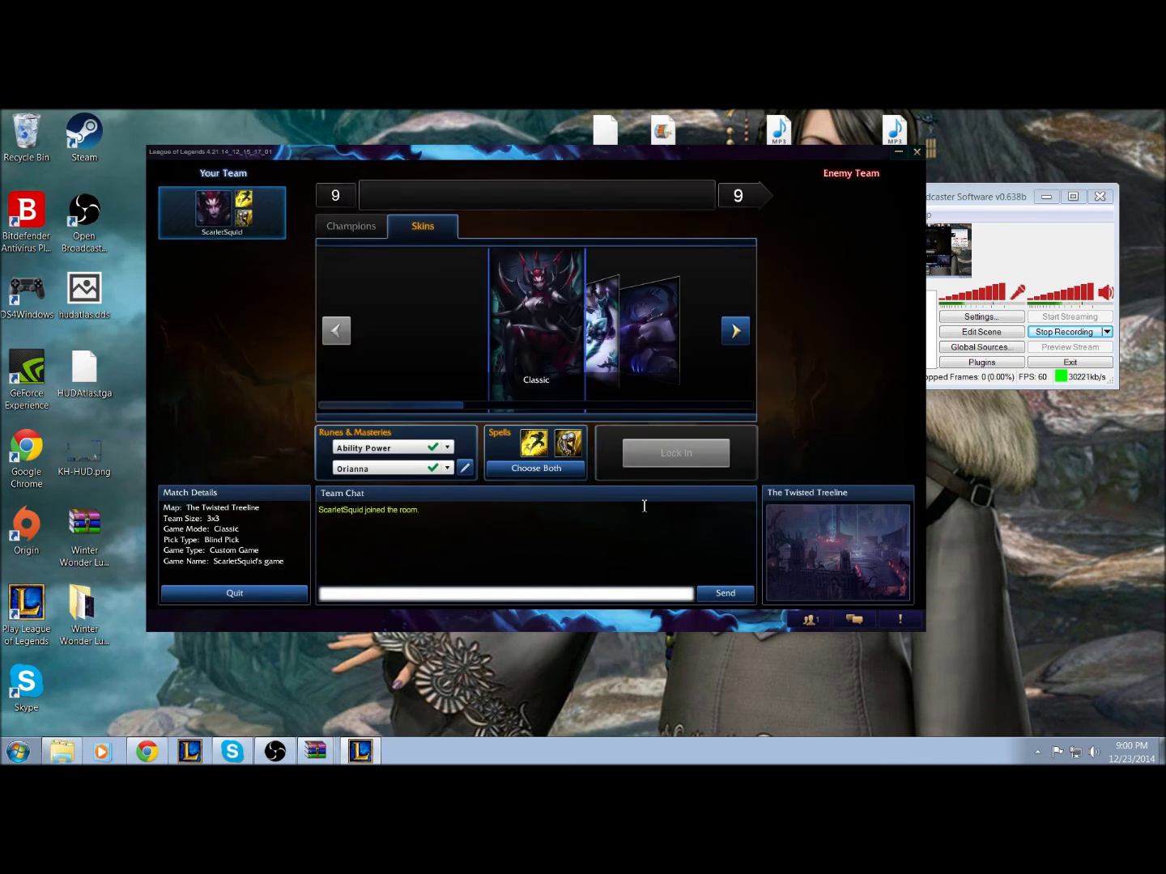
click(1049, 285)
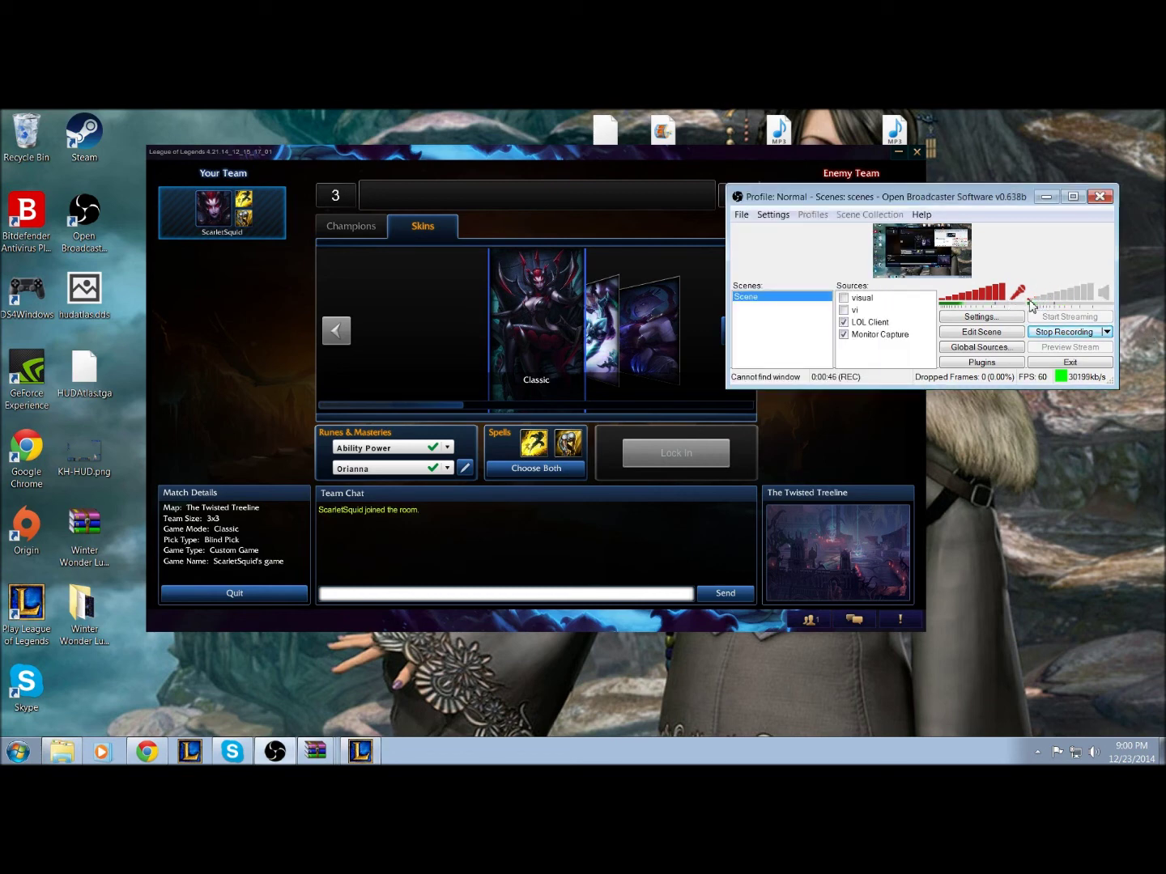
click(590, 232)
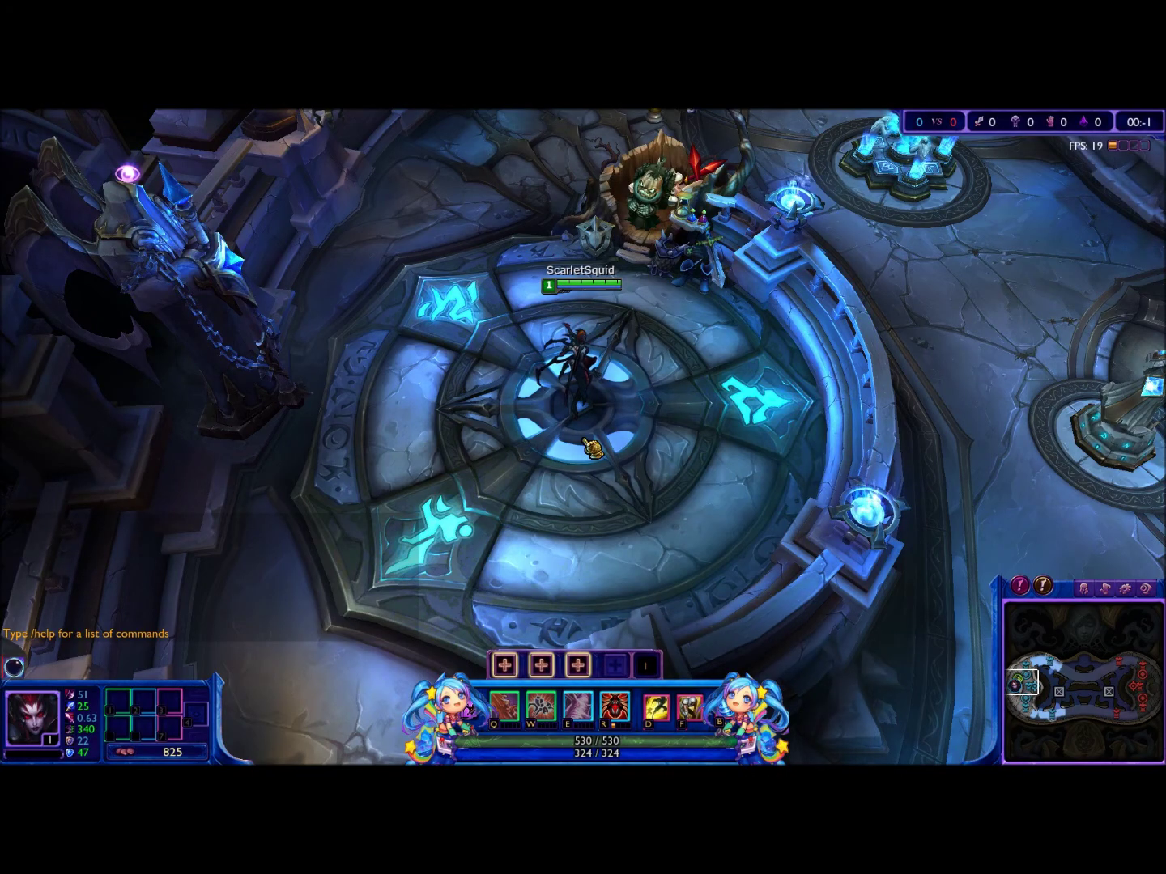
- Level Neurotoxin, turn Elise into spider form, and move her down the platform
click(505, 664)
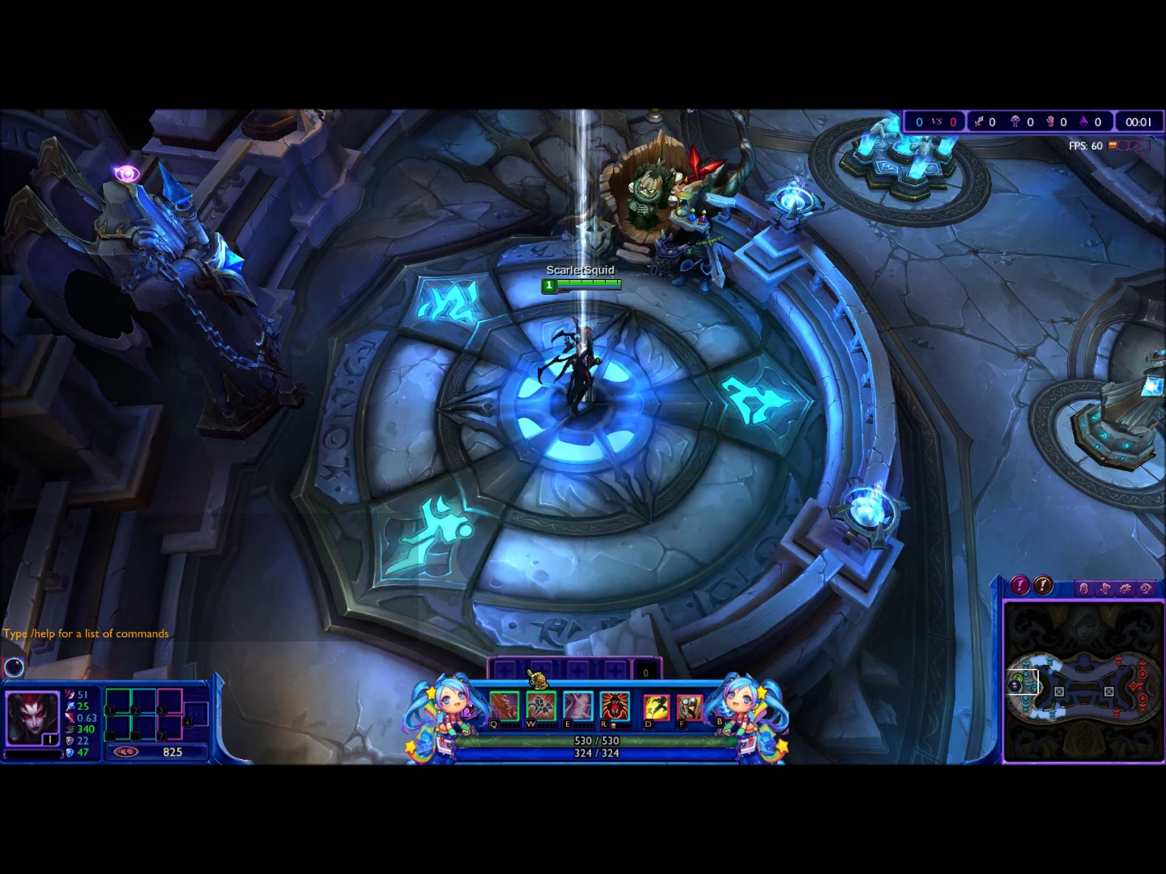
key(r)
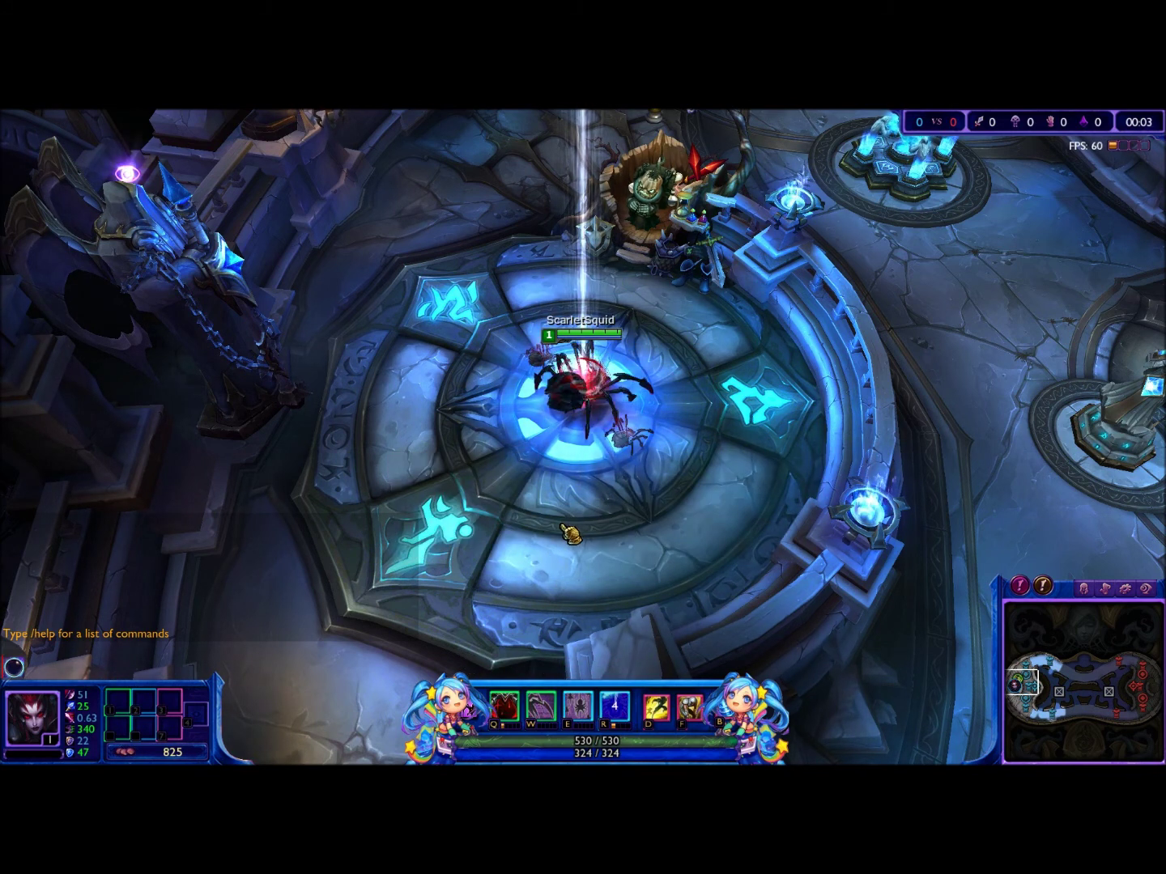
right_click(541, 528)
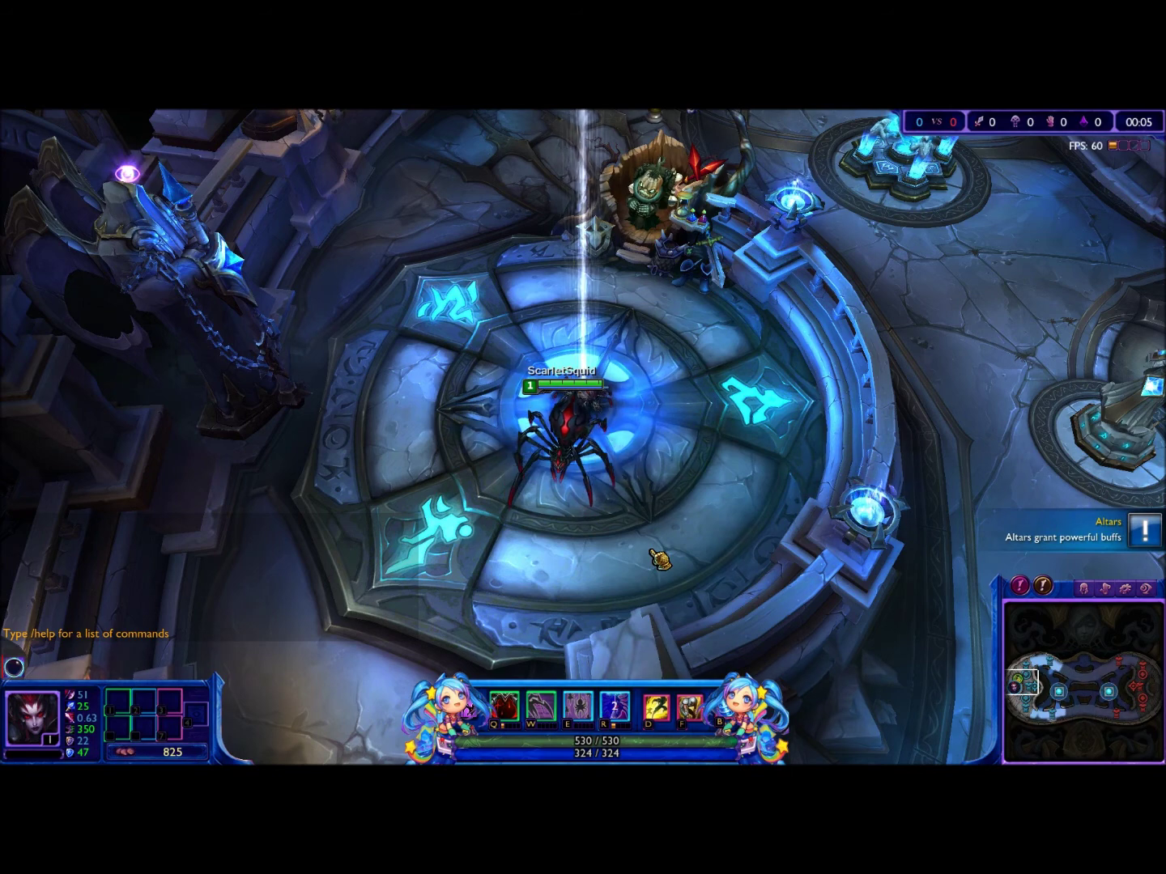
key(Down)
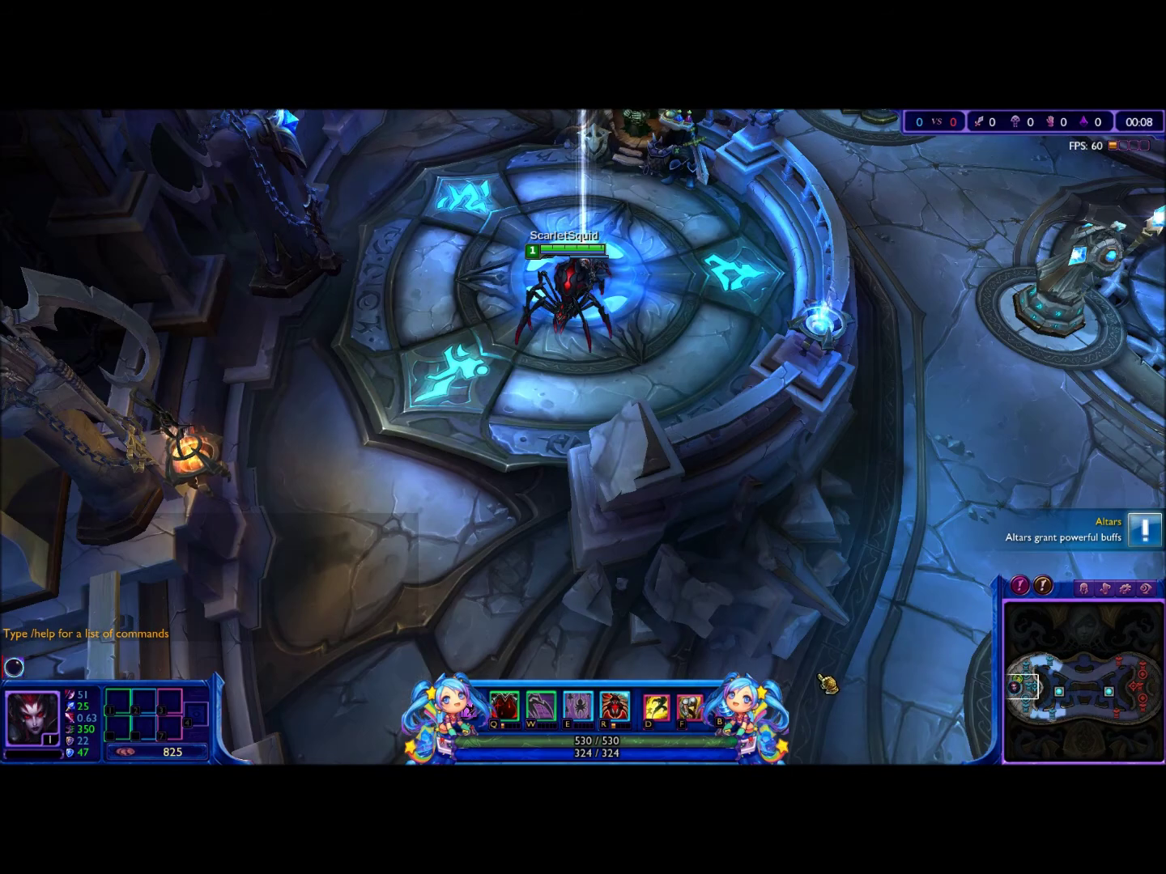
key(Down)
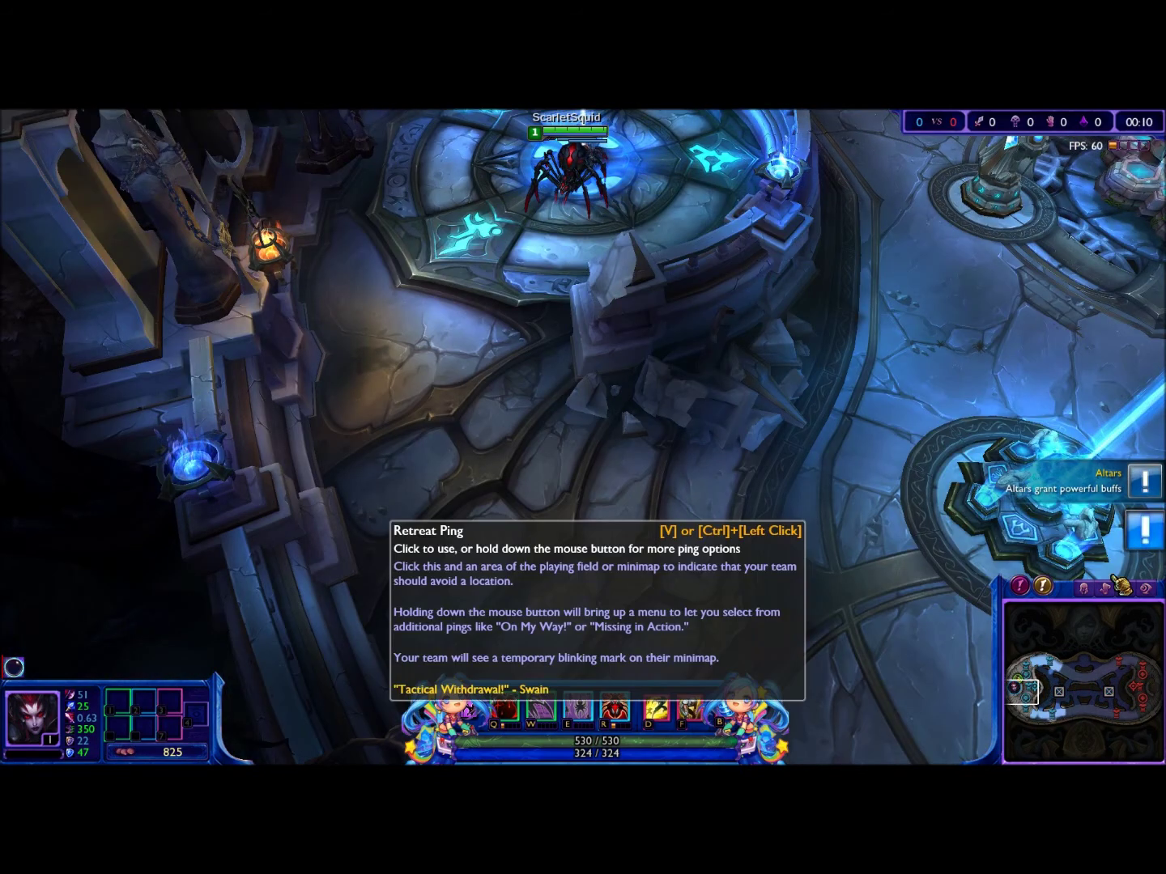
key(space)
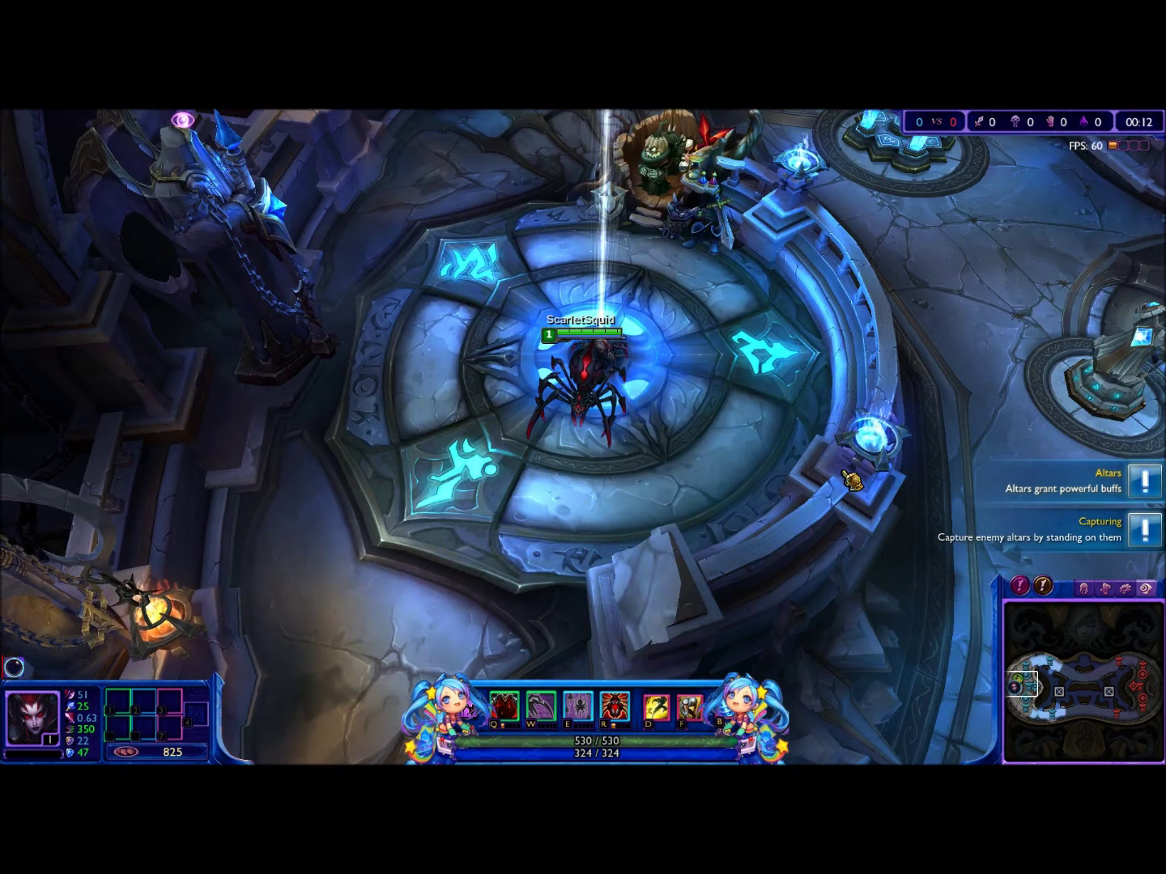